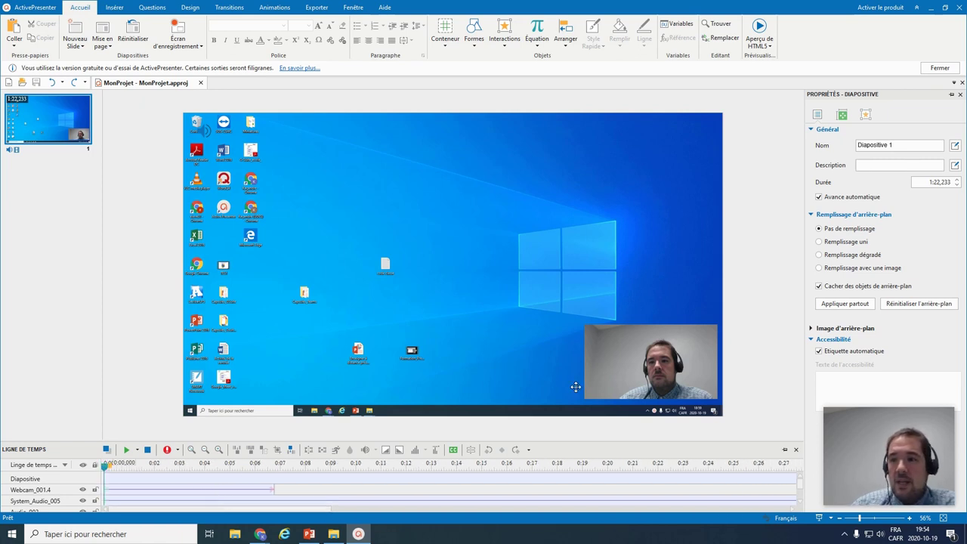
# Enlarge the webcam video on the slide and fit it into the slide's lower-right corner just above the recorded taskbar.
pyautogui.click(643, 375)
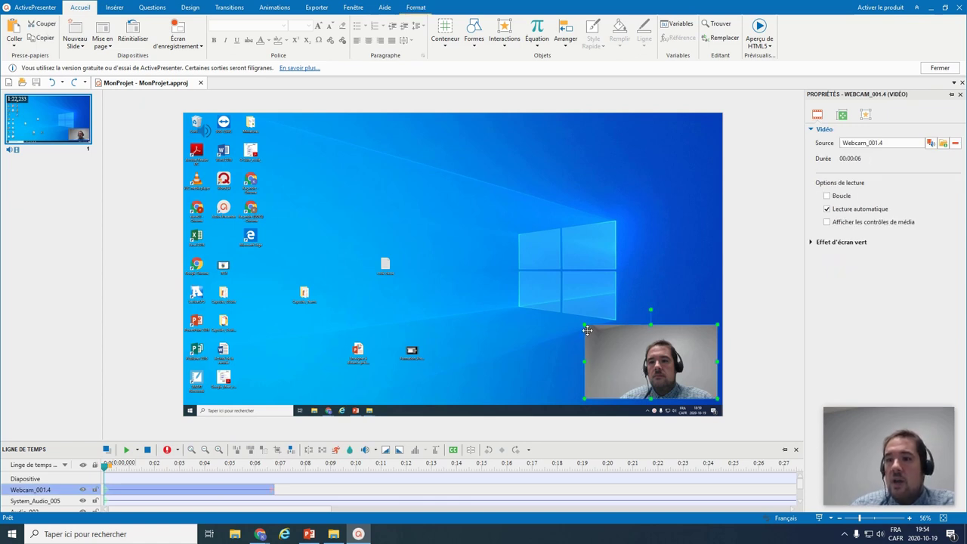
pyautogui.moveTo(606, 337); pyautogui.dragTo(497, 259)
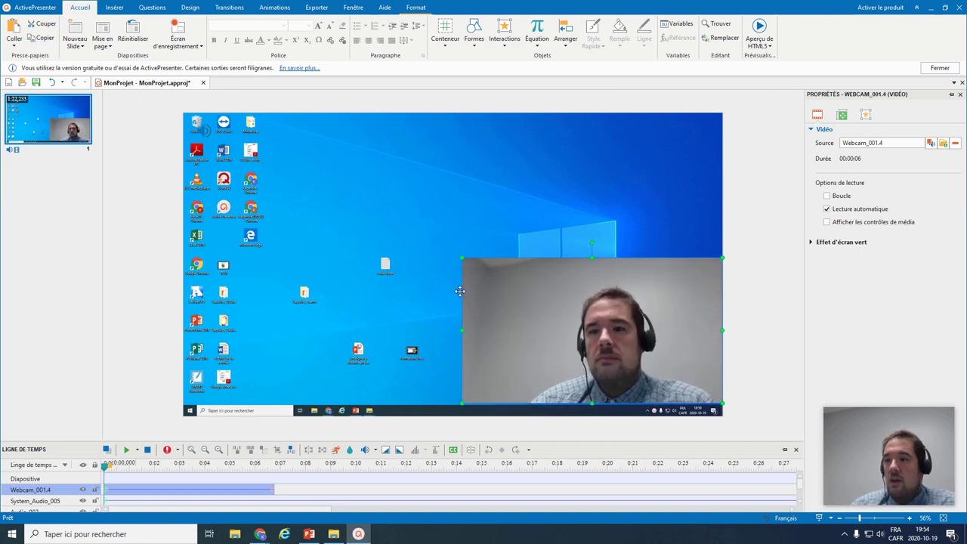
pyautogui.moveTo(464, 259); pyautogui.dragTo(556, 323)
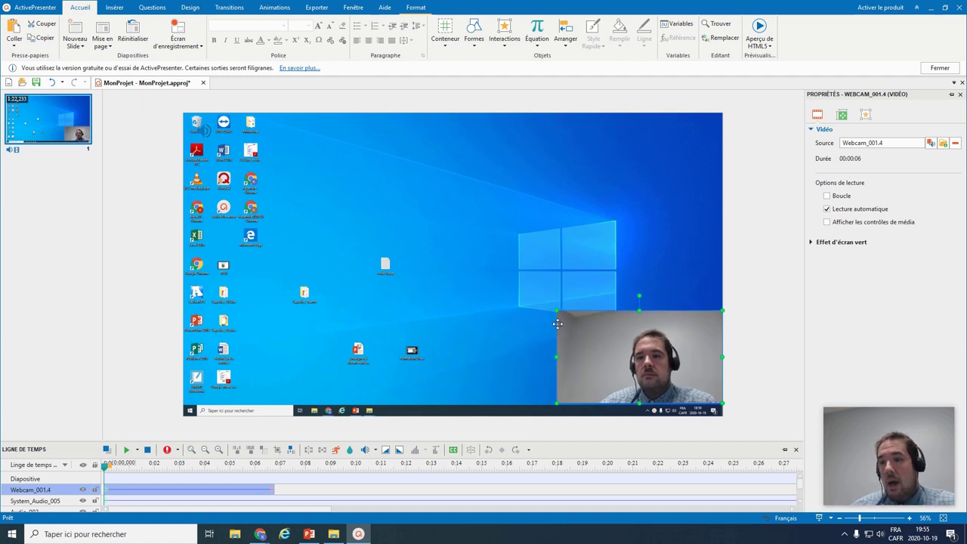
pyautogui.moveTo(659, 364)
pyautogui.mouseDown()
pyautogui.moveTo(645, 367)
pyautogui.moveTo(656, 363)
pyautogui.mouseUp()
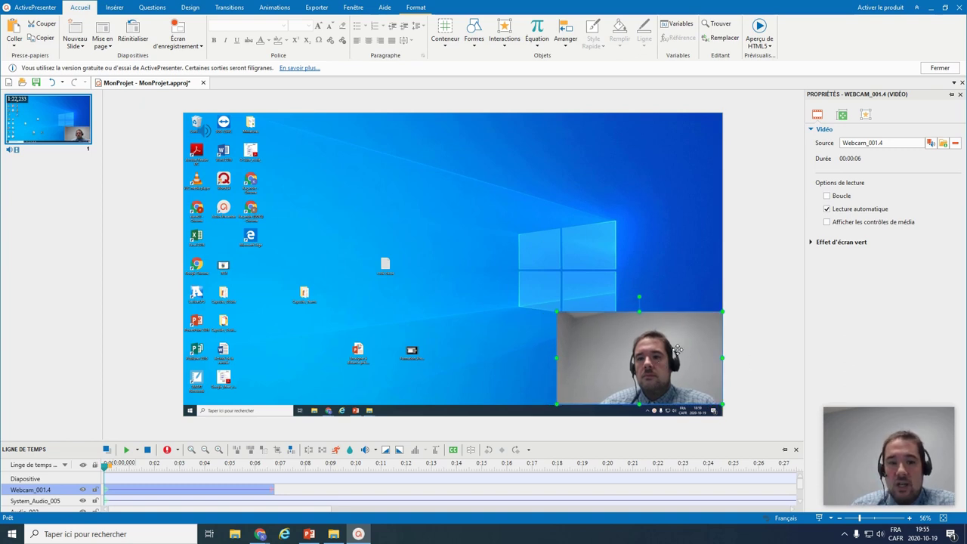
# Examine the timeline's Audio_003, Video_001, System_Audio_005 and Webcam_001.4 tracks by selecting each one in turn.
pyautogui.scroll(-2, 221, 474)
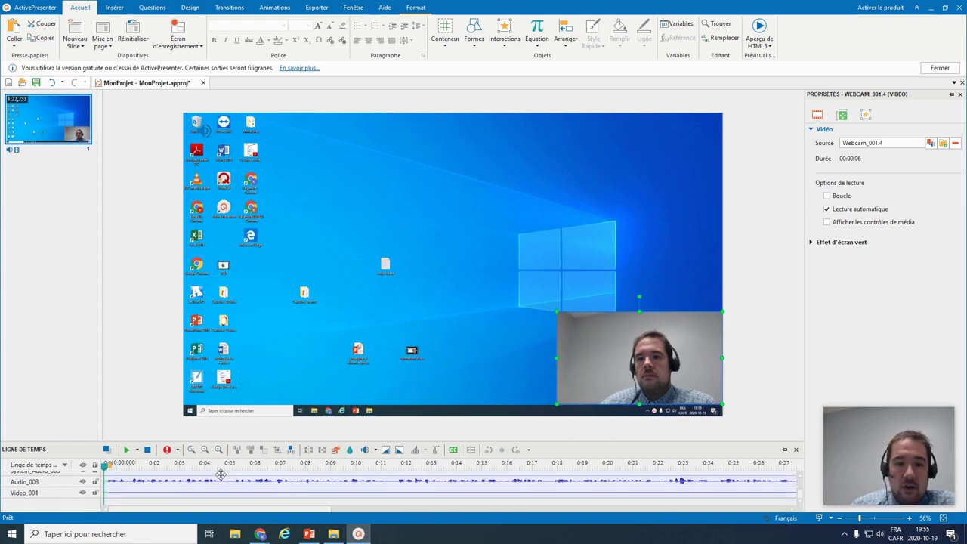
pyautogui.scroll(1, 220, 474)
pyautogui.click(156, 497)
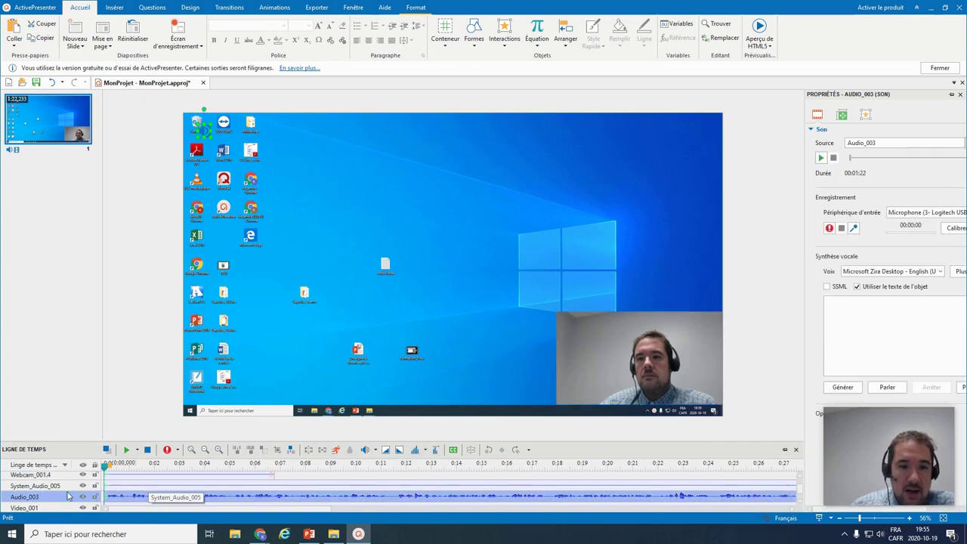
pyautogui.scroll(-1, 133, 499)
pyautogui.click(136, 501)
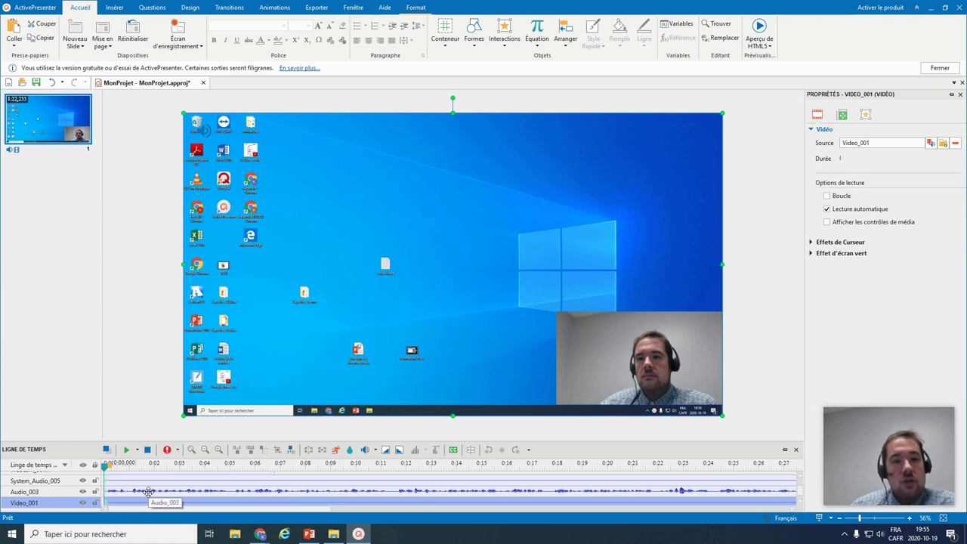
pyautogui.click(150, 490)
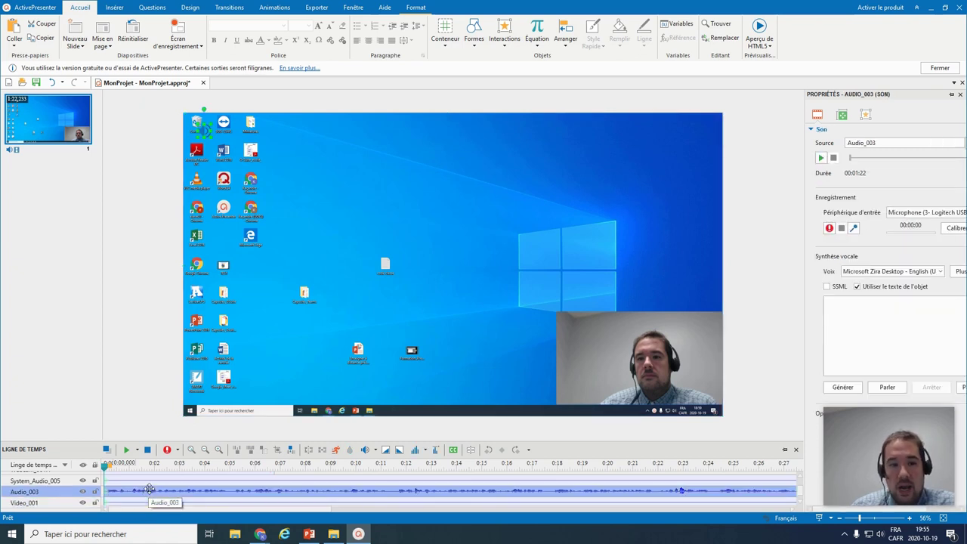
pyautogui.click(157, 482)
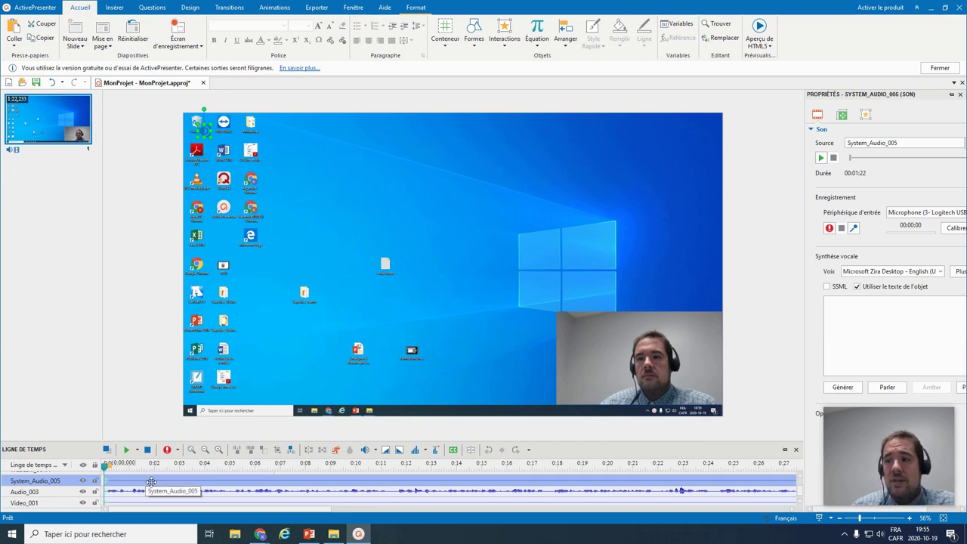
pyautogui.scroll(2, 148, 484)
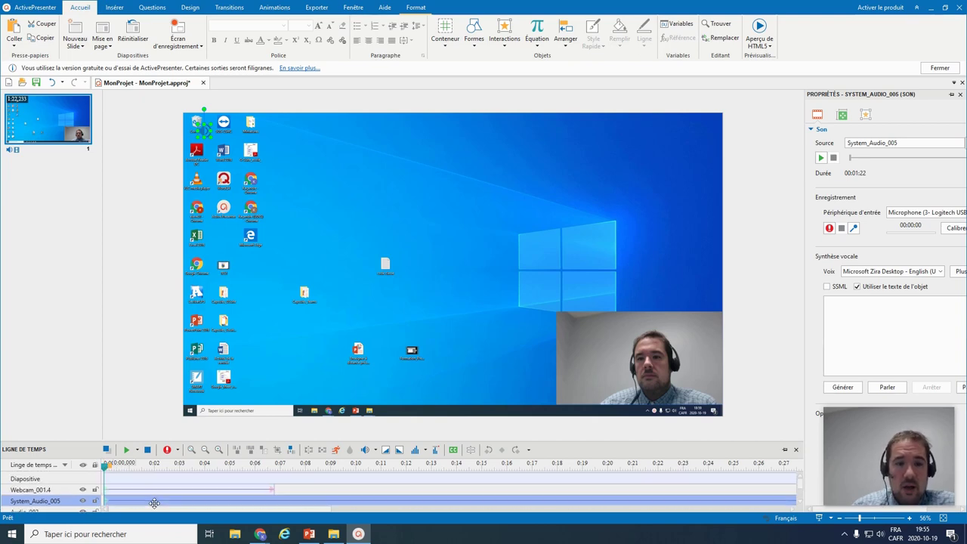
pyautogui.click(155, 490)
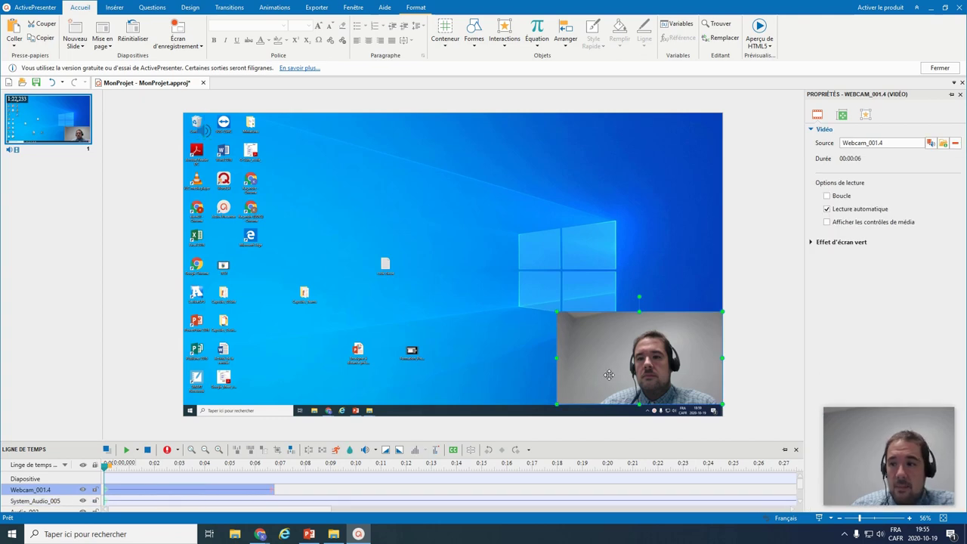
pyautogui.click(162, 478)
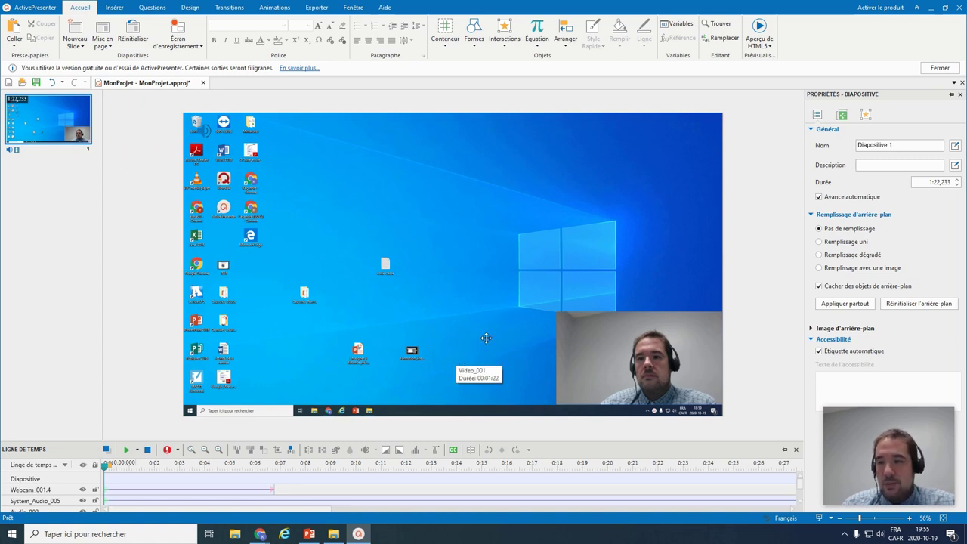
# Shrink the webcam video and place it slightly inside the slide's lower-right corner, above the recorded taskbar.
pyautogui.click(627, 378)
pyautogui.moveTo(557, 312); pyautogui.dragTo(604, 354)
pyautogui.moveTo(661, 373); pyautogui.dragTo(658, 368)
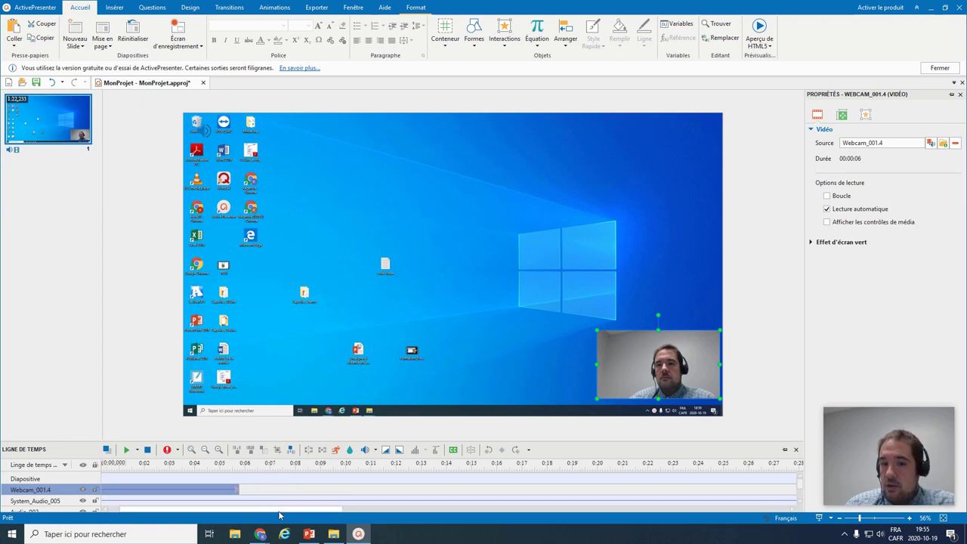
# Cut the range from 0:00 to about 0:02,040 out of the start of the Webcam_001.4 clip.
pyautogui.moveTo(106, 463); pyautogui.dragTo(122, 470)
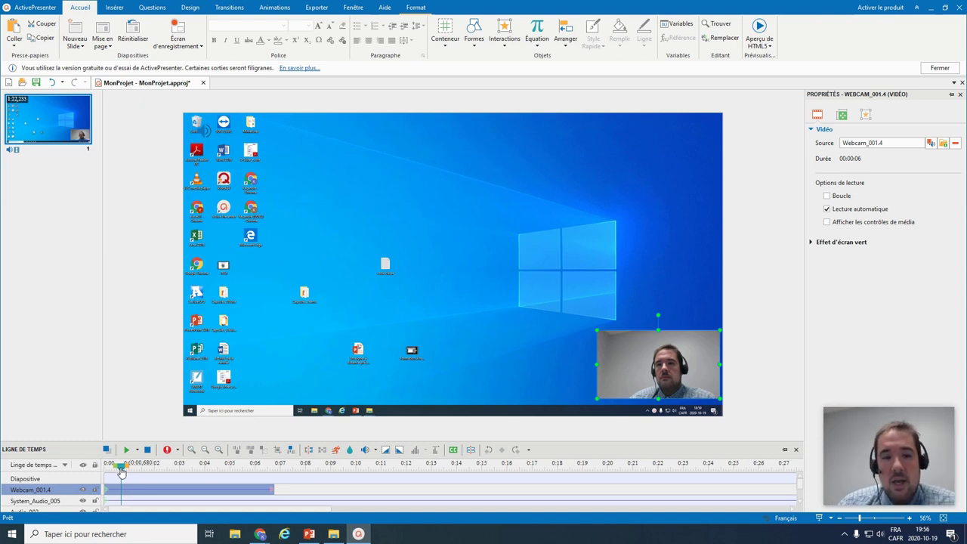
pyautogui.moveTo(122, 470); pyautogui.dragTo(136, 471)
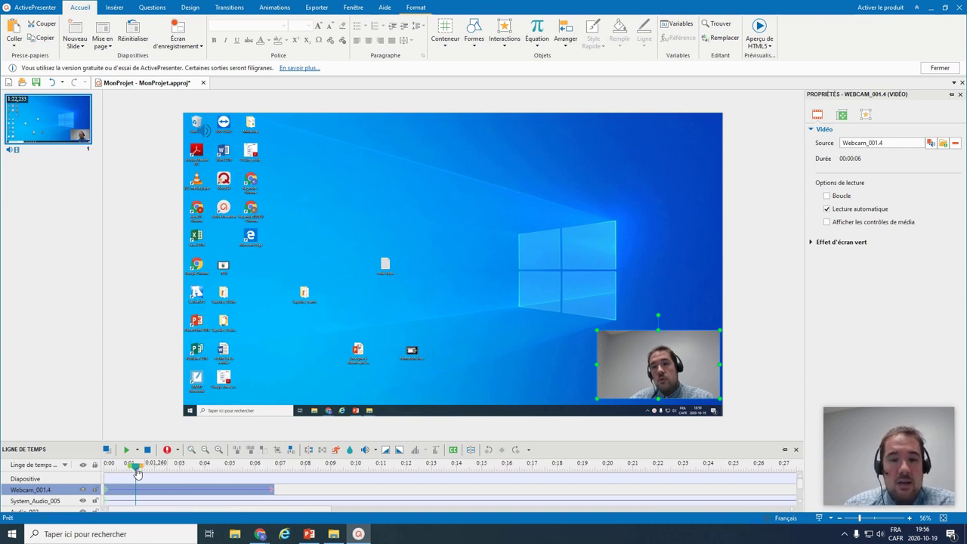
pyautogui.moveTo(137, 471); pyautogui.dragTo(243, 471)
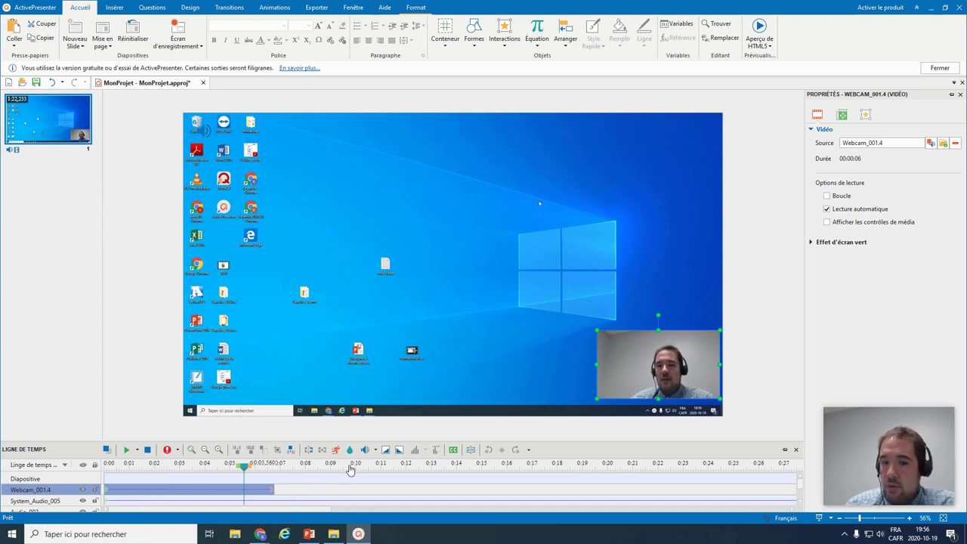
pyautogui.moveTo(350, 470); pyautogui.dragTo(151, 468)
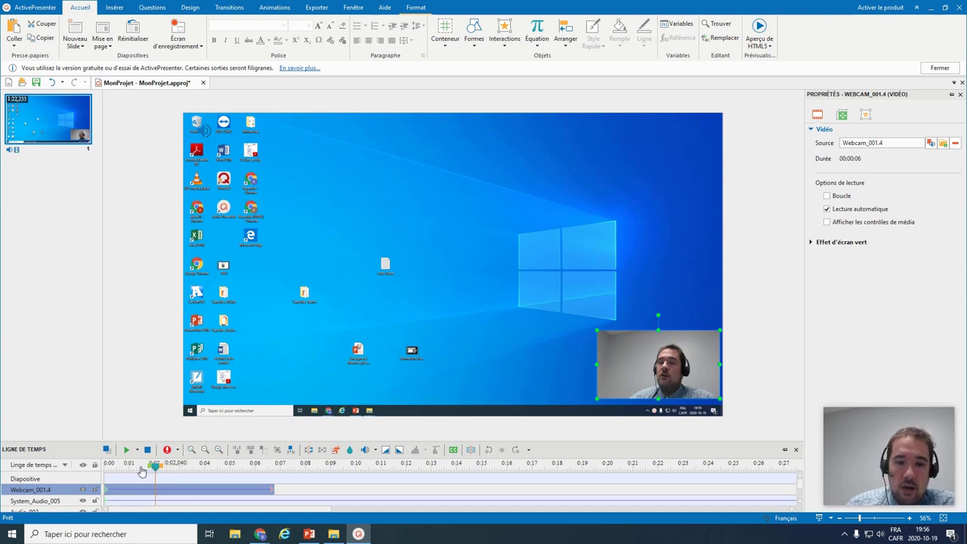
pyautogui.moveTo(142, 470); pyautogui.dragTo(88, 473)
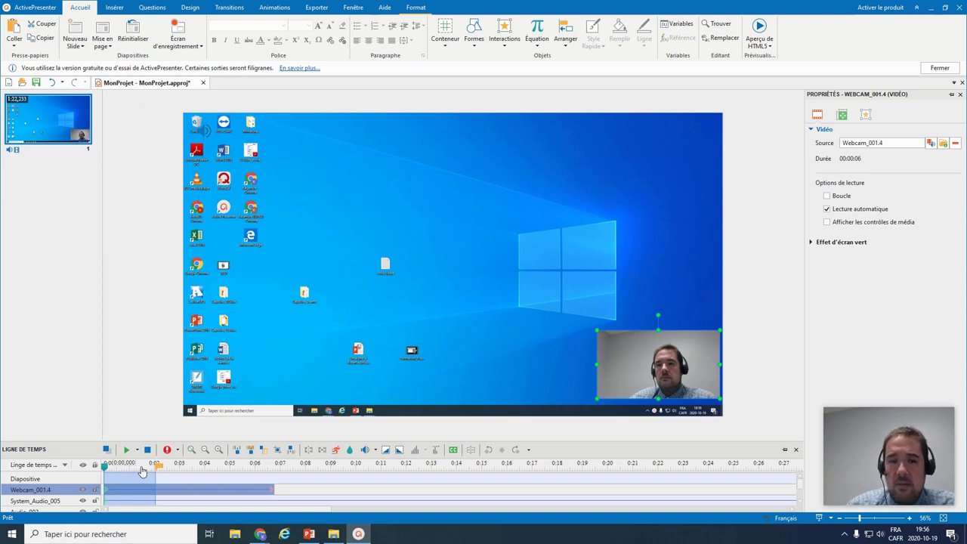
pyautogui.click(266, 455)
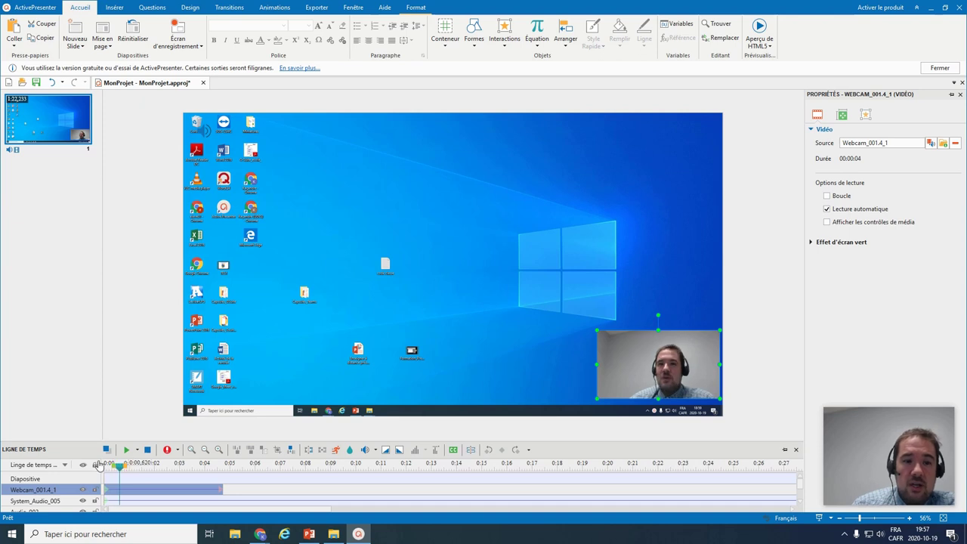
# Review the trimmed timeline by scrubbing from the start through about 0:10,760 and 0:15,140 to 0:17,620.
pyautogui.scroll(-3, 125, 487)
pyautogui.scroll(3, 125, 487)
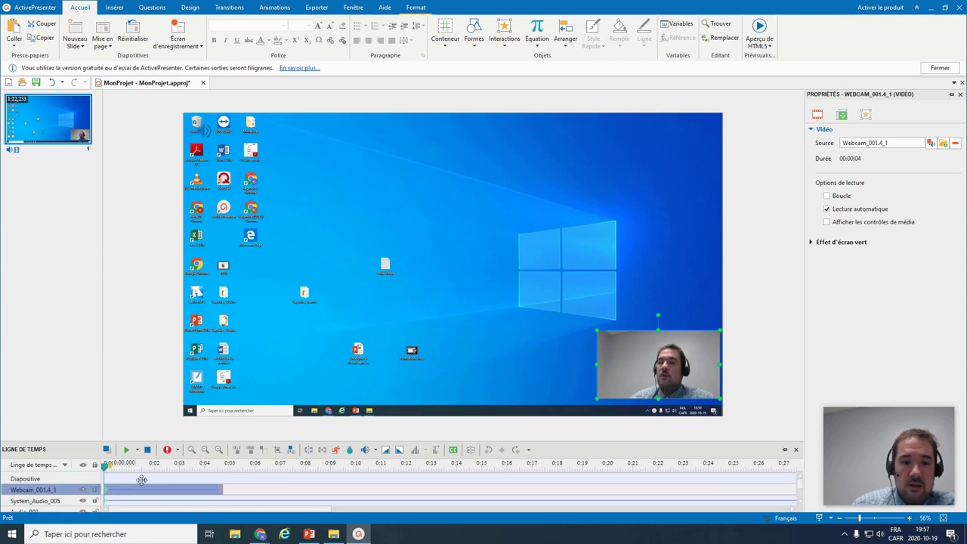
pyautogui.click(141, 478)
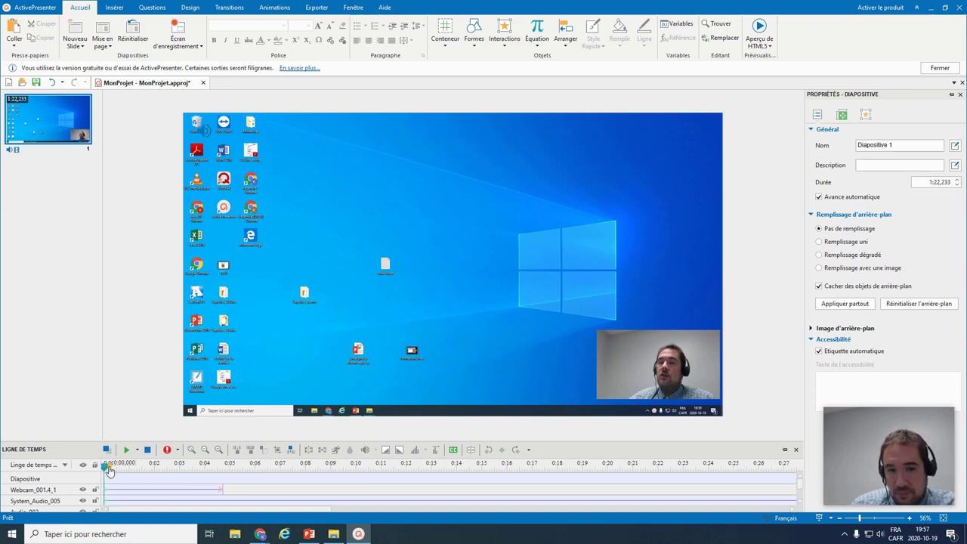
pyautogui.moveTo(105, 469); pyautogui.dragTo(375, 469)
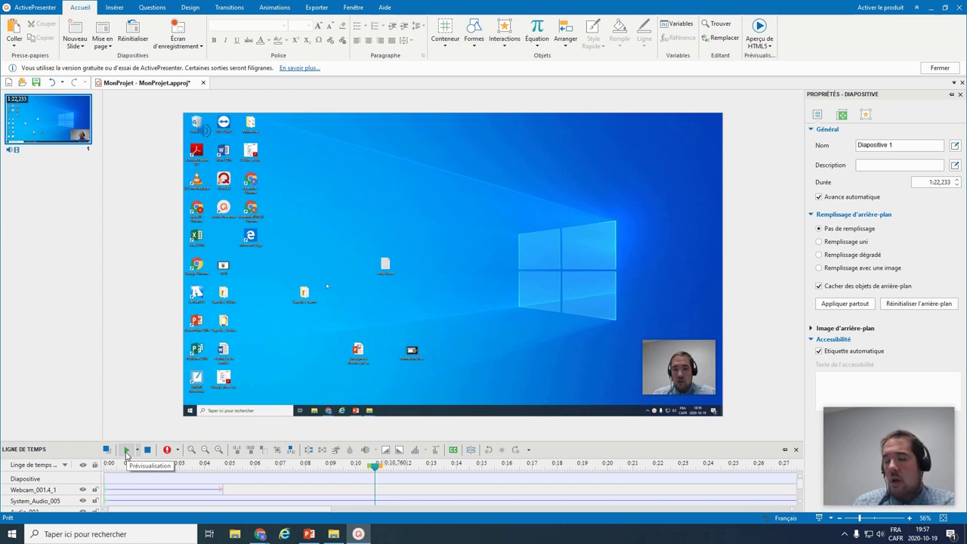
pyautogui.click(378, 466)
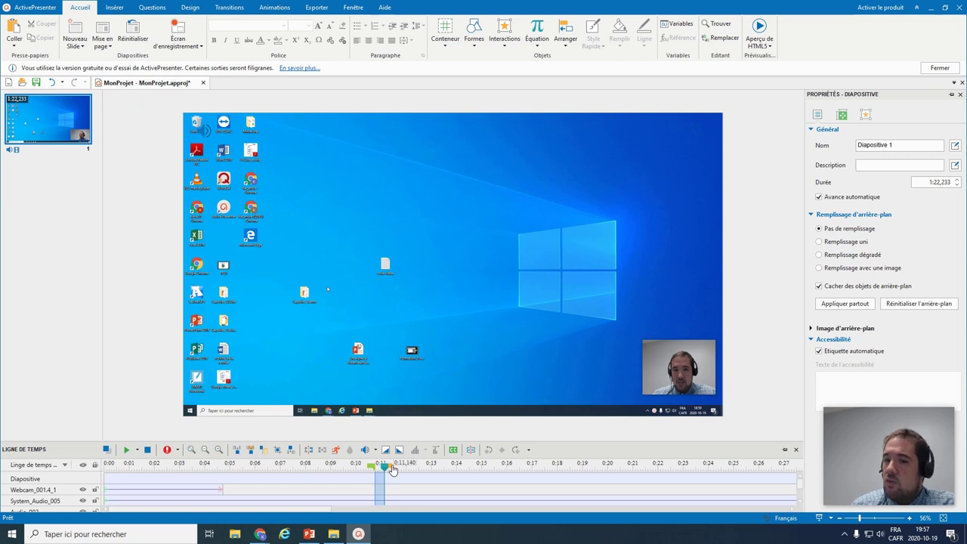
pyautogui.moveTo(392, 469); pyautogui.dragTo(375, 469)
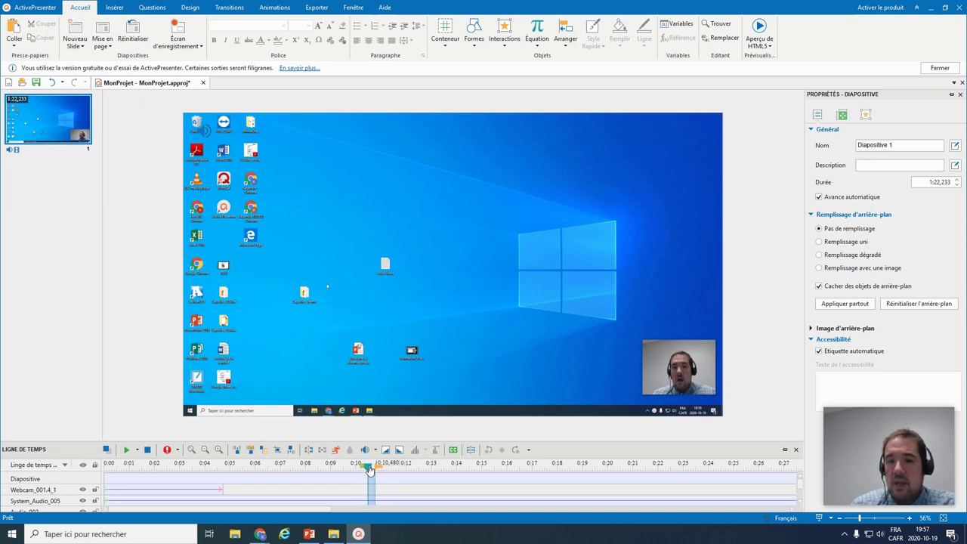
pyautogui.click(336, 469)
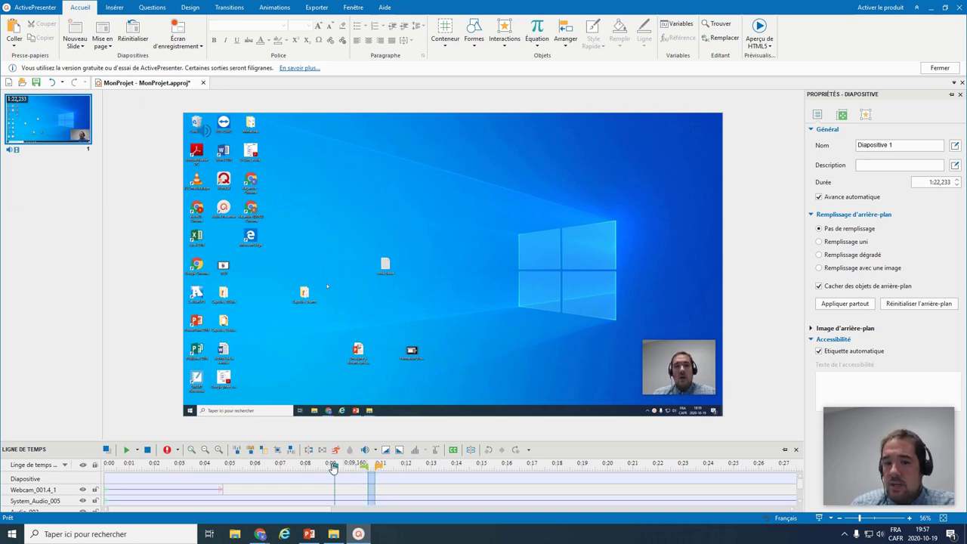
pyautogui.click(434, 469)
pyautogui.click(372, 470)
pyautogui.click(379, 469)
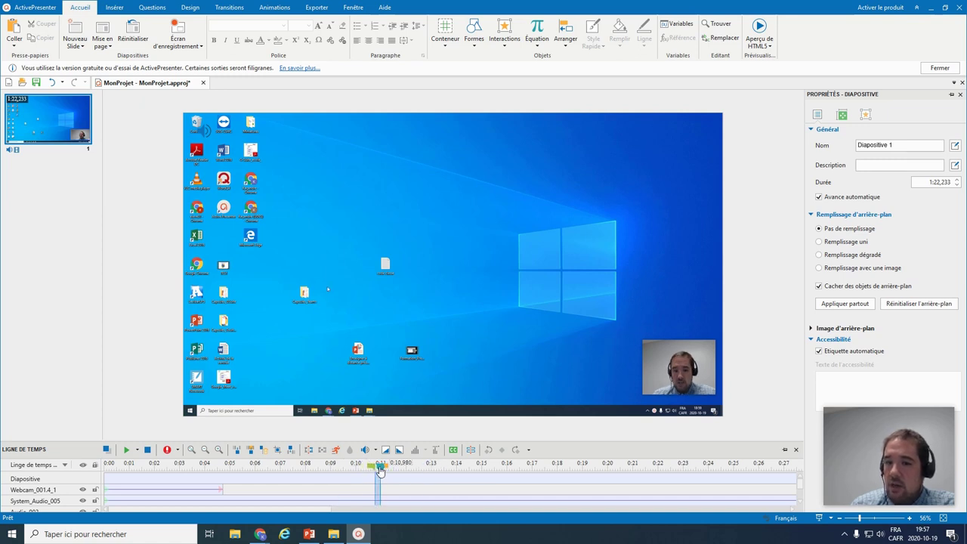
pyautogui.click(485, 469)
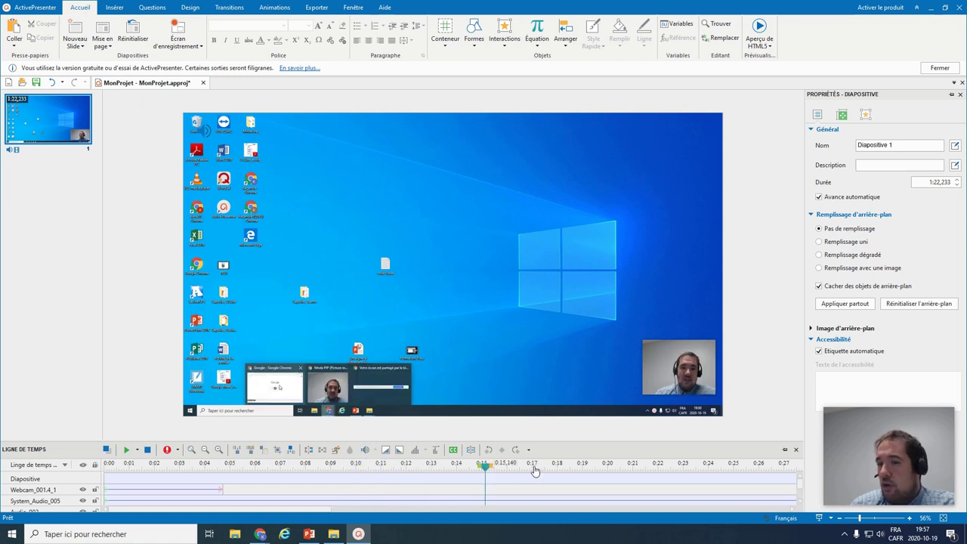
pyautogui.click(548, 469)
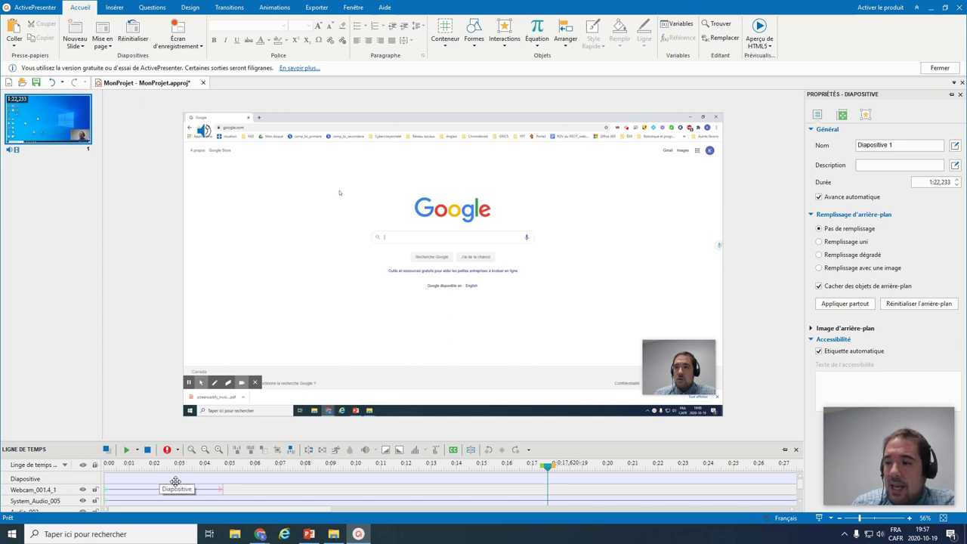
# Raise the volume of the Audio_003 track to 188%.
pyautogui.scroll(-3, 175, 482)
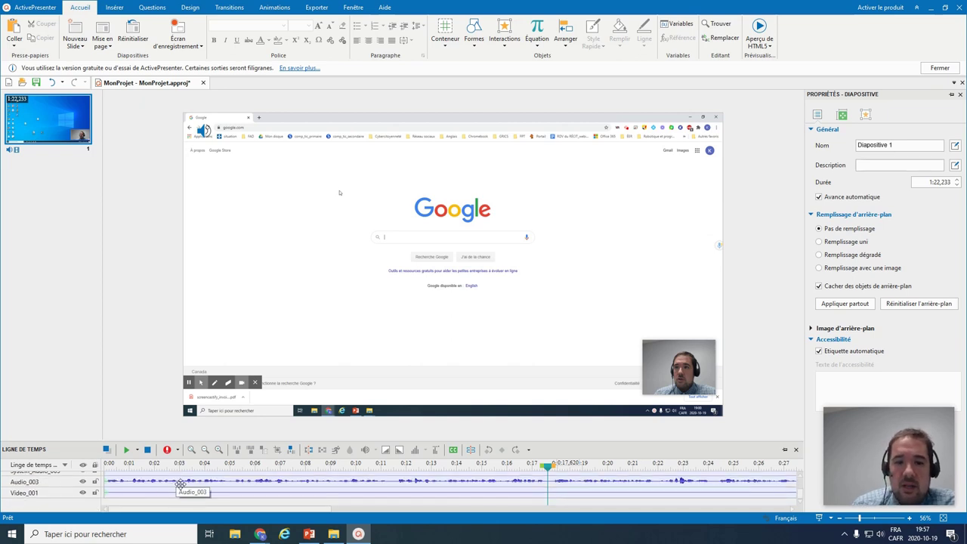
pyautogui.scroll(1, 180, 483)
pyautogui.scroll(-1, 178, 485)
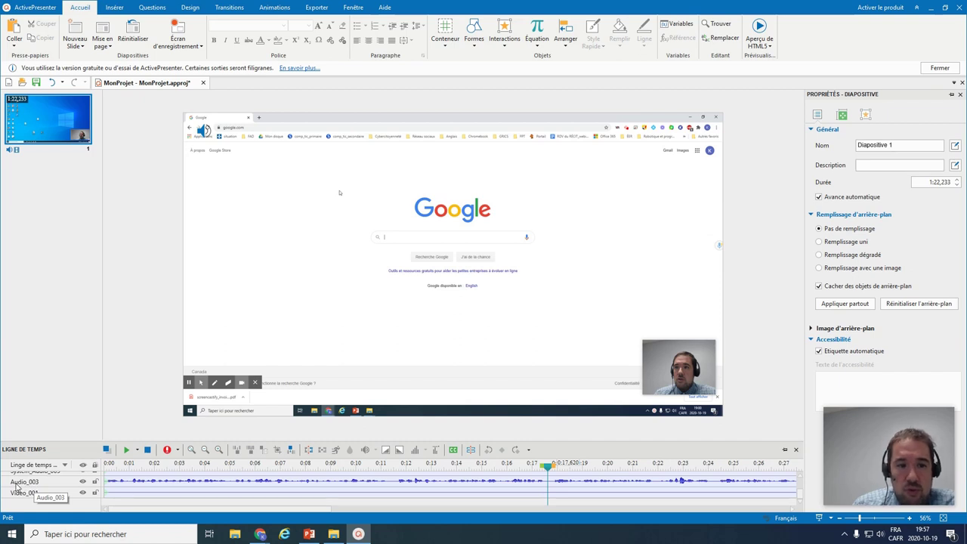
pyautogui.click(139, 482)
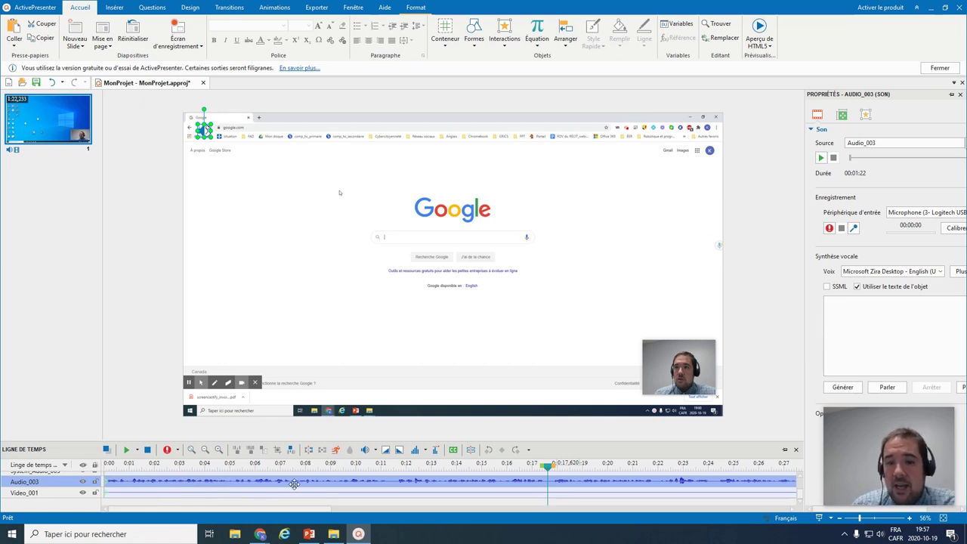
pyautogui.scroll(1, 297, 487)
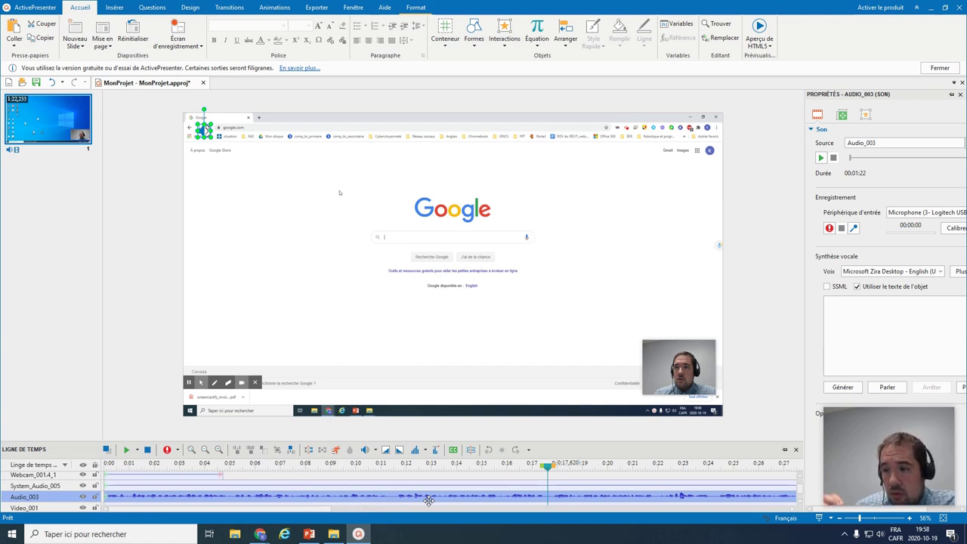
pyautogui.scroll(-1, 416, 496)
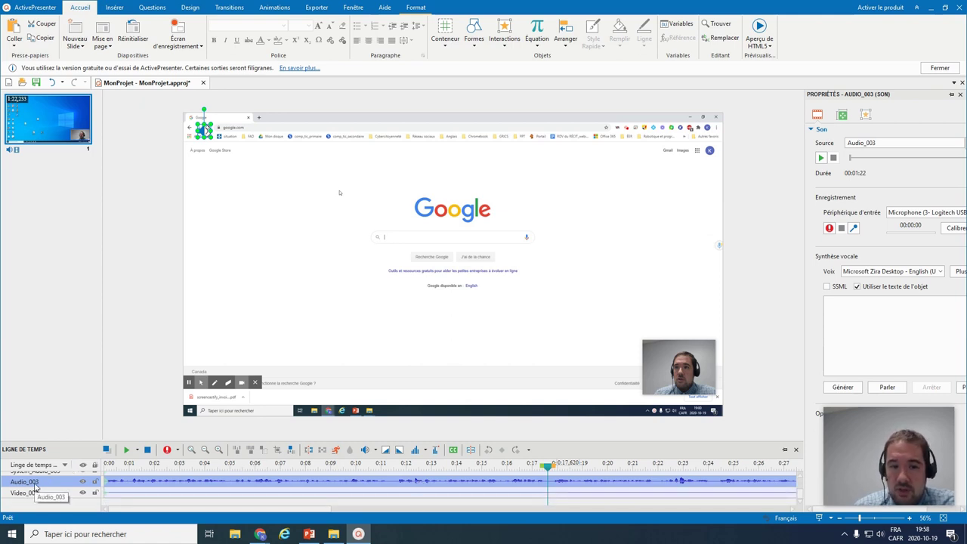
pyautogui.click(365, 451)
pyautogui.moveTo(408, 495); pyautogui.dragTo(400, 494)
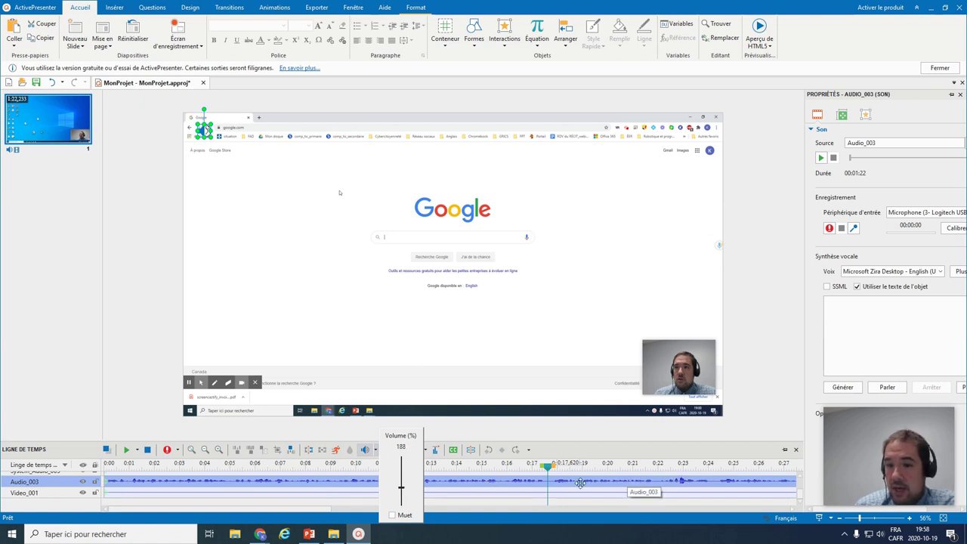
pyautogui.click(504, 494)
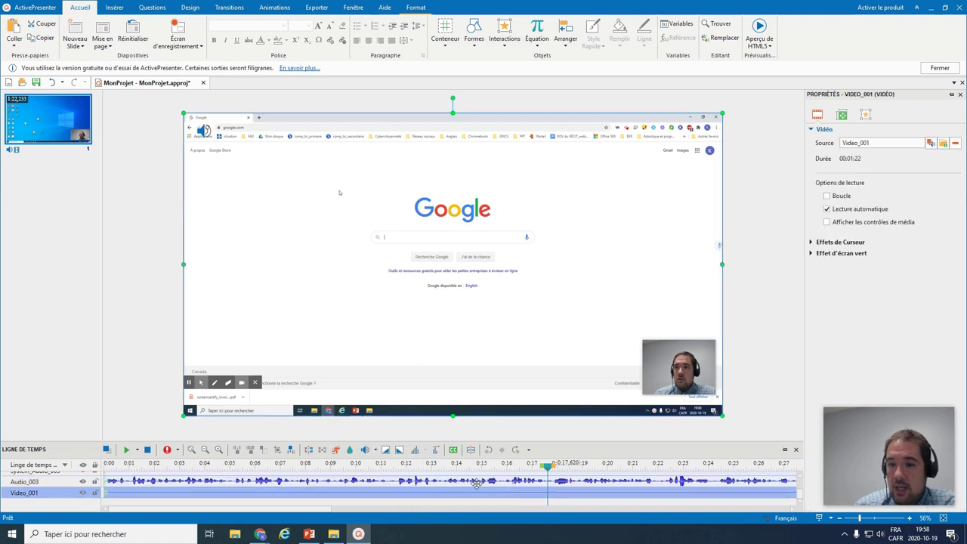
# Lower the volume of the Audio_003 track to 50%.
pyautogui.click(492, 481)
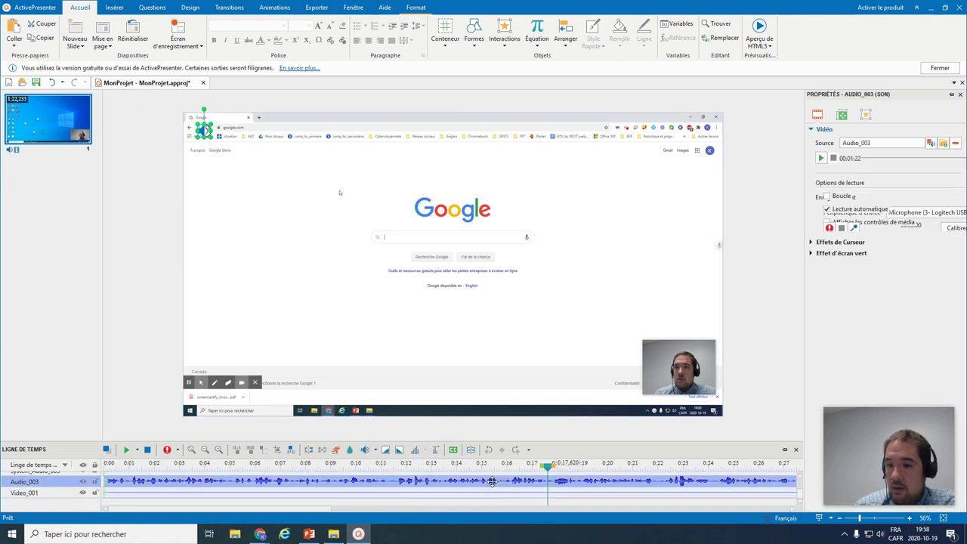
pyautogui.click(364, 450)
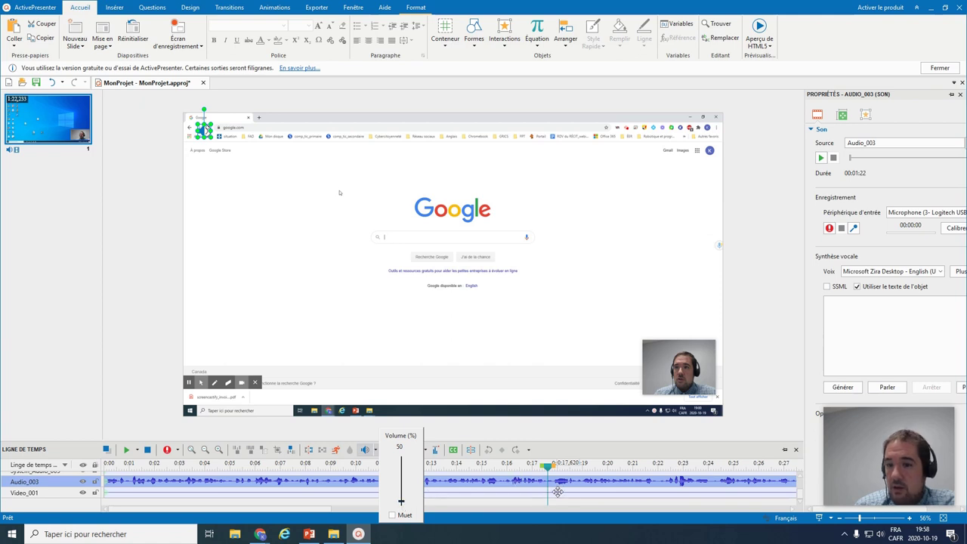
pyautogui.click(530, 487)
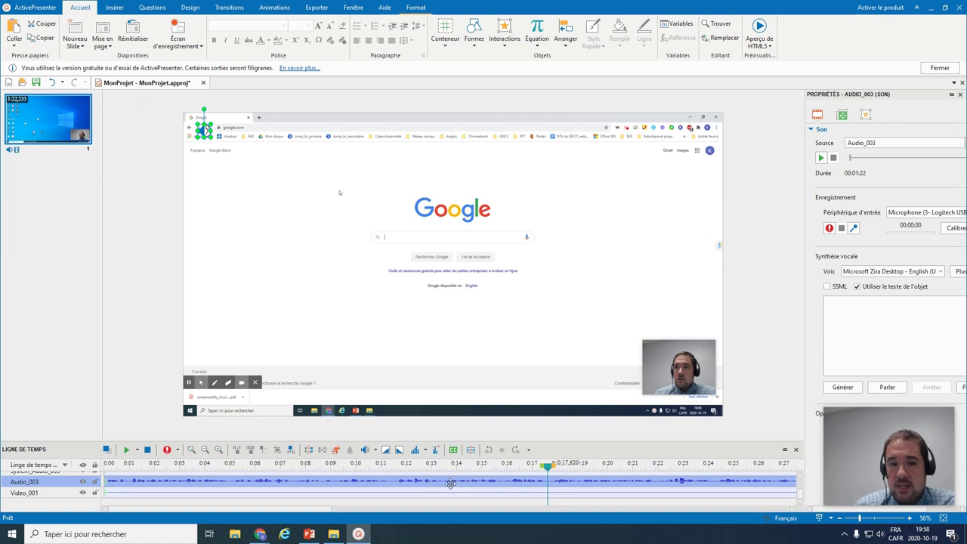
# Examine the Audio_003 waveform and the other tracks along the timeline up to about 1:07, ending back at the start.
pyautogui.scroll(2, 466, 502)
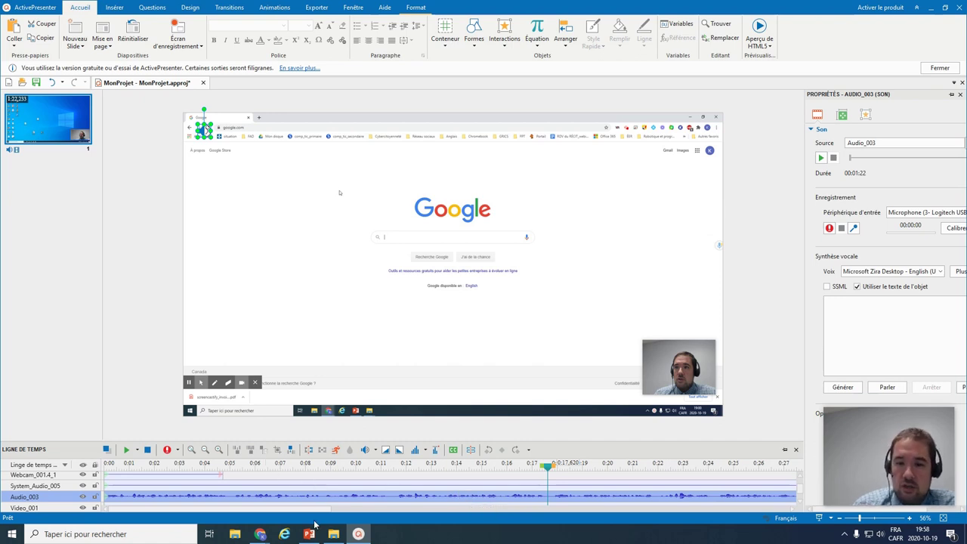
pyautogui.scroll(-5, 317, 513)
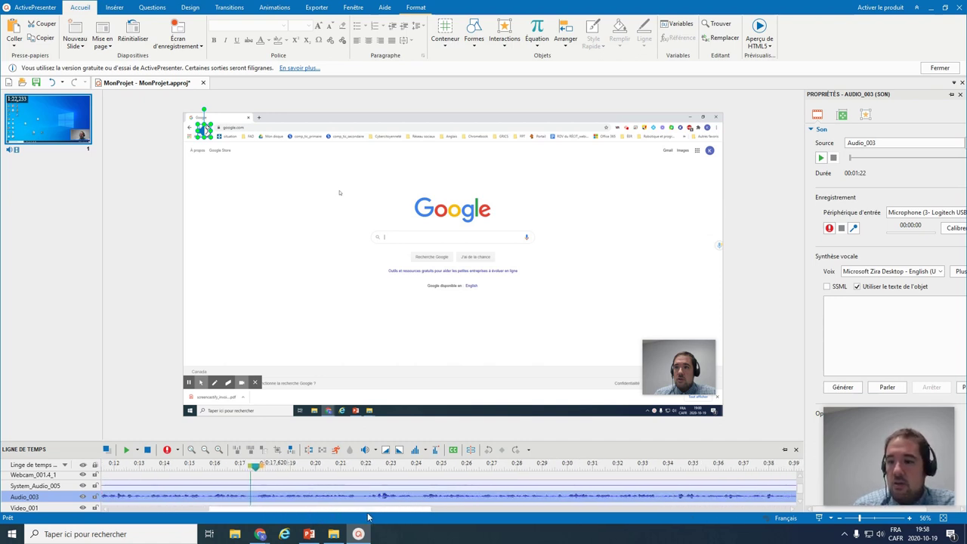
pyautogui.moveTo(299, 512); pyautogui.dragTo(633, 513)
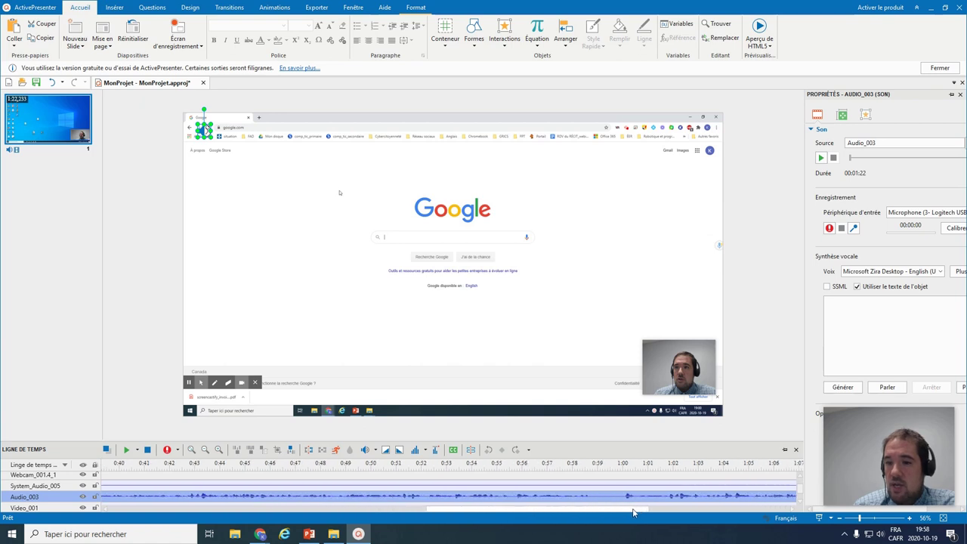
pyautogui.click(802, 489)
pyautogui.scroll(-2, 802, 490)
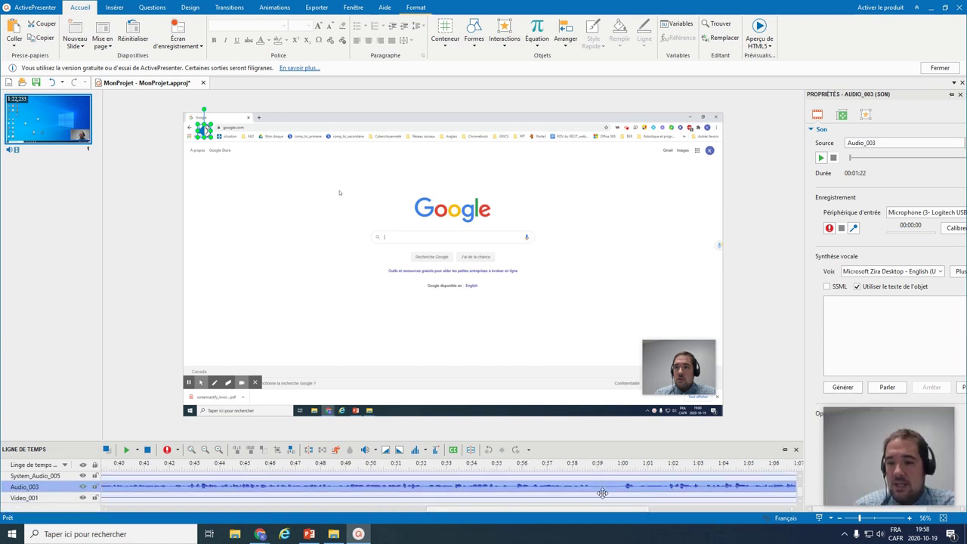
pyautogui.hscroll(-3, 368, 501)
pyautogui.hscroll(-10, 368, 501)
pyautogui.scroll(2, 196, 490)
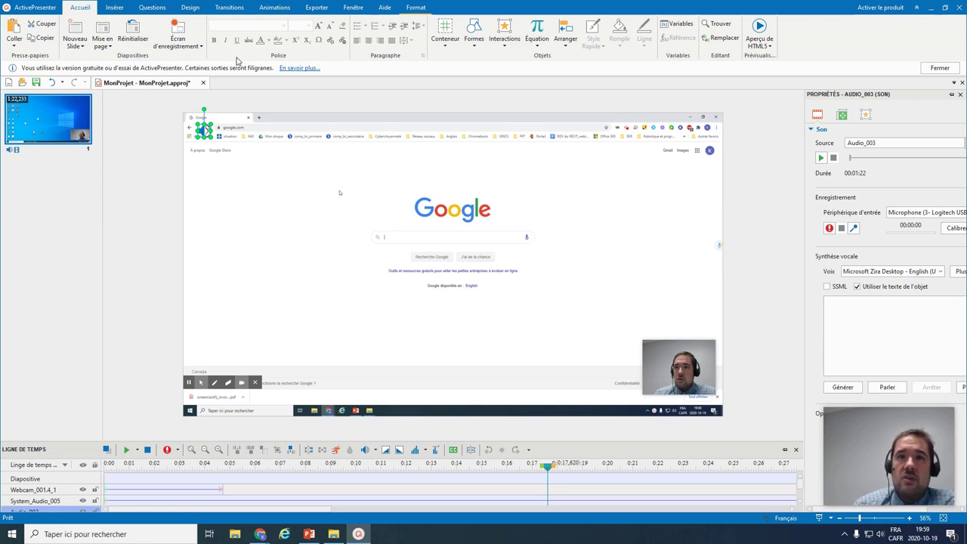
# Scrub between about 0:12,660 and 0:22,560 to find the Google page segment, and set the playhead at 0:16,540.
pyautogui.click(115, 7)
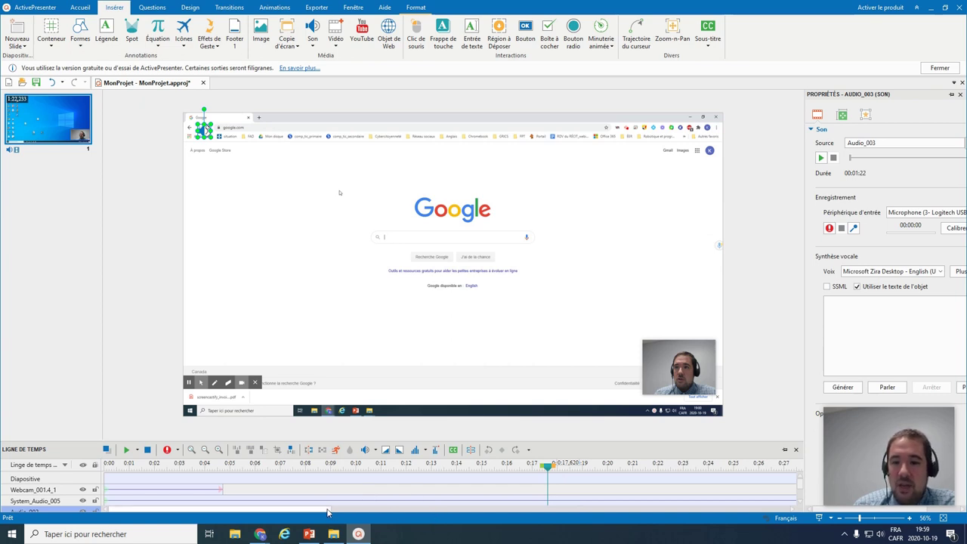
pyautogui.click(508, 468)
pyautogui.click(420, 466)
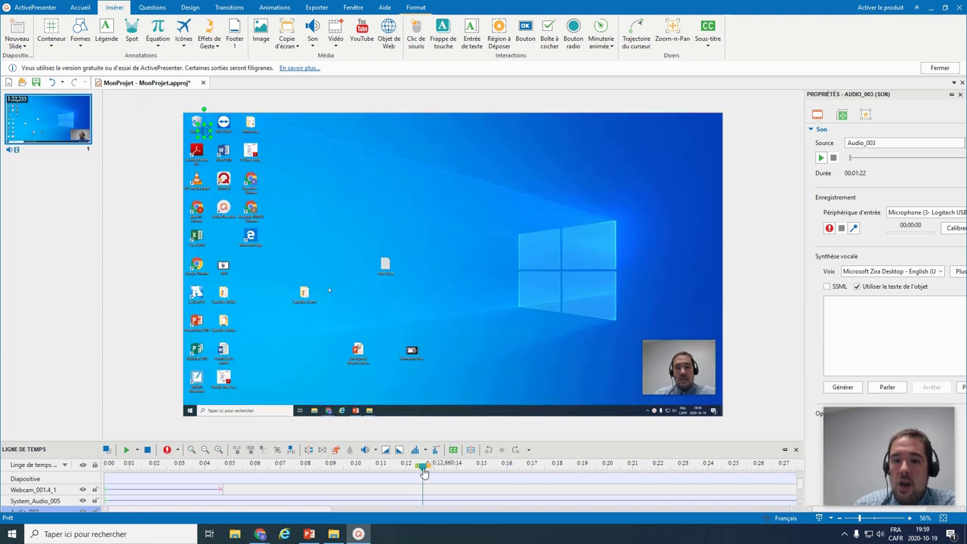
pyautogui.click(489, 466)
pyautogui.click(516, 468)
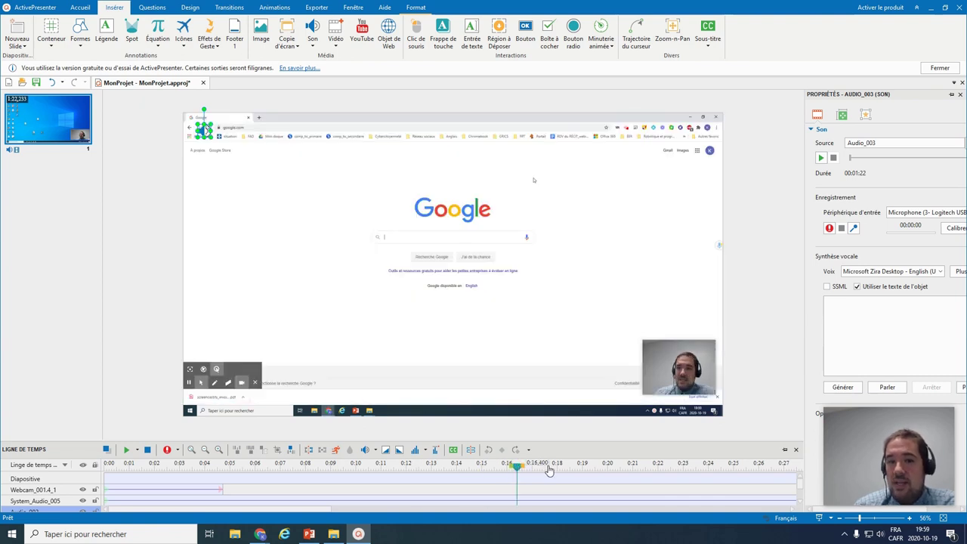
pyautogui.click(611, 468)
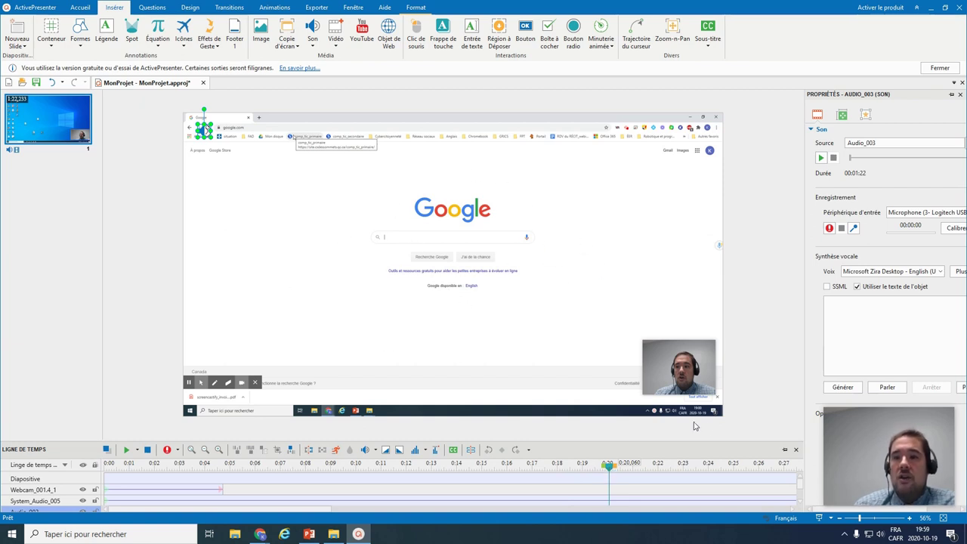
pyautogui.moveTo(611, 470); pyautogui.dragTo(648, 468)
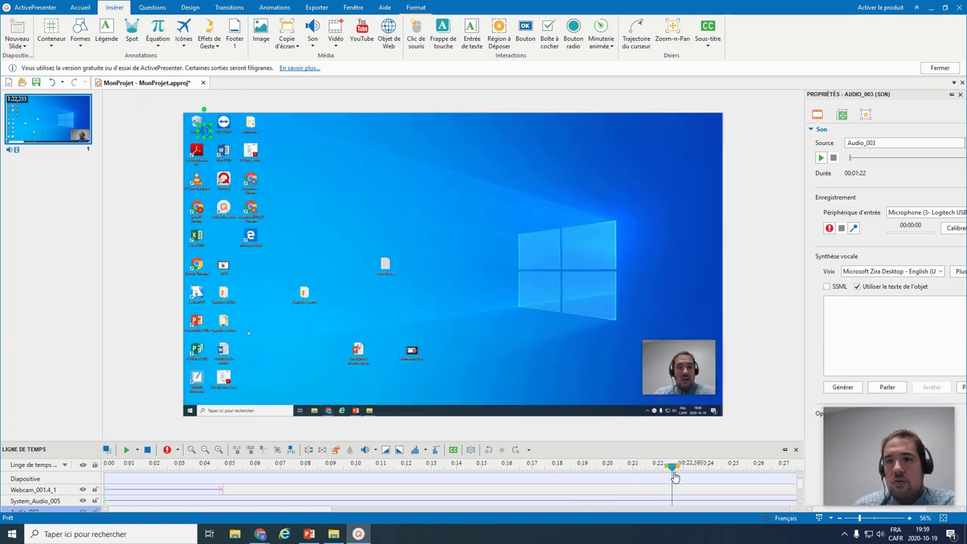
pyautogui.moveTo(711, 476); pyautogui.dragTo(520, 473)
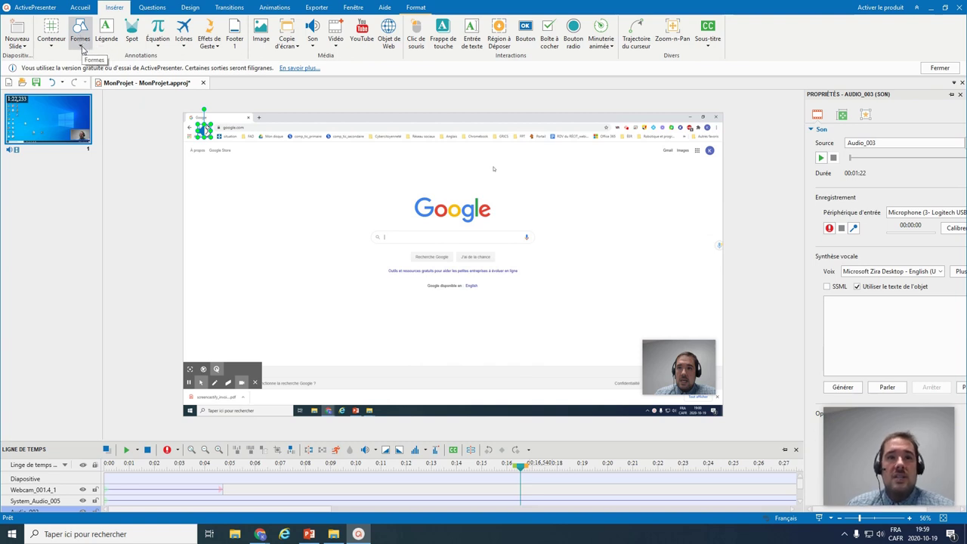
# Draw a solid left-pointing arrow over the middle of the Google search box in the recording.
pyautogui.click(82, 47)
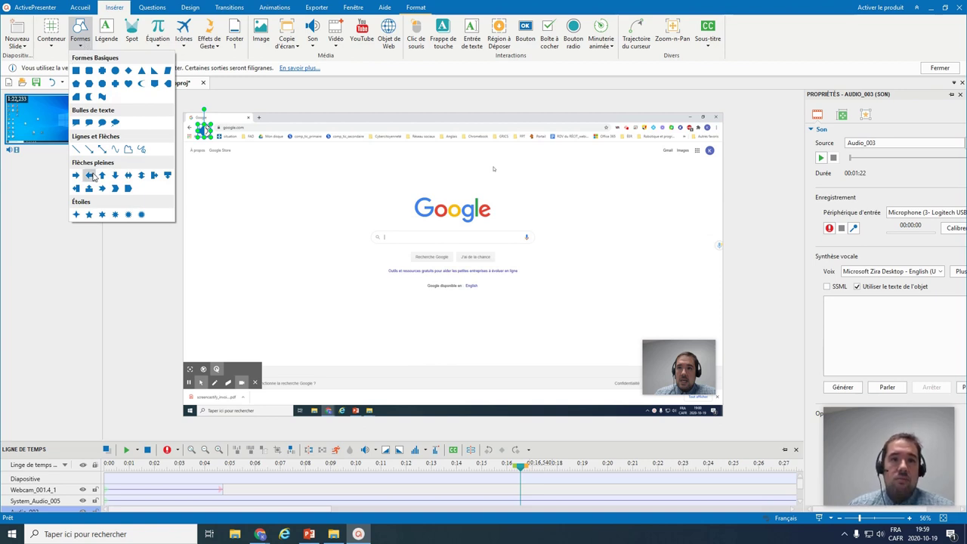
pyautogui.click(90, 175)
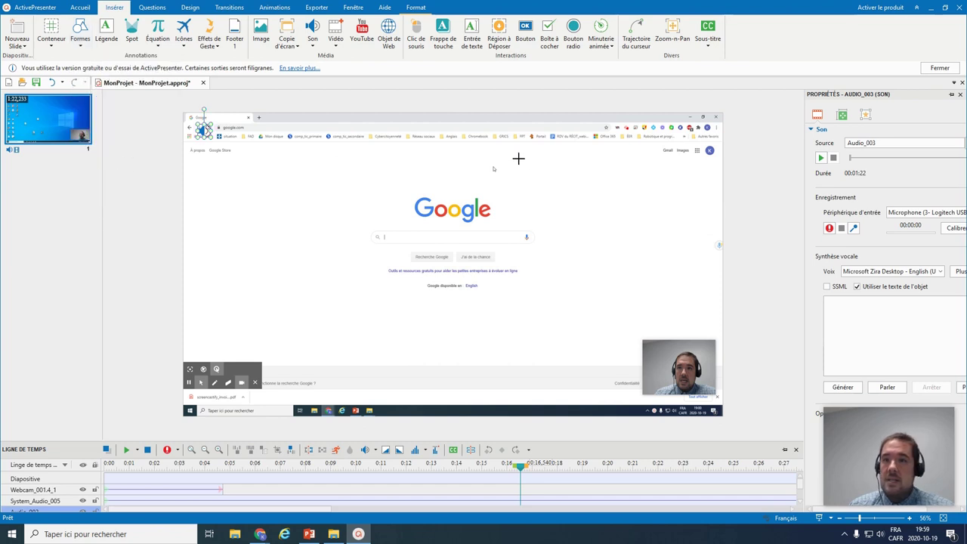
pyautogui.moveTo(574, 182)
pyautogui.mouseDown()
pyautogui.moveTo(519, 190)
pyautogui.moveTo(518, 220)
pyautogui.moveTo(283, 135)
pyautogui.moveTo(355, 189)
pyautogui.moveTo(462, 240)
pyautogui.moveTo(442, 239)
pyautogui.mouseUp()
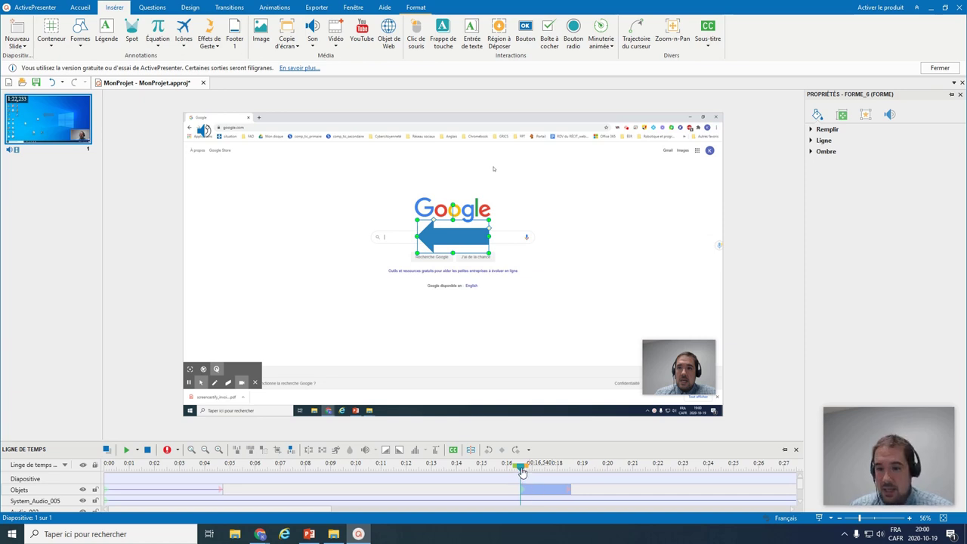
# Retime the left arrow on the timeline to display from about 0:16,3 to 0:21, and check it by scrubbing to 0:21,300.
pyautogui.moveTo(522, 469); pyautogui.dragTo(593, 475)
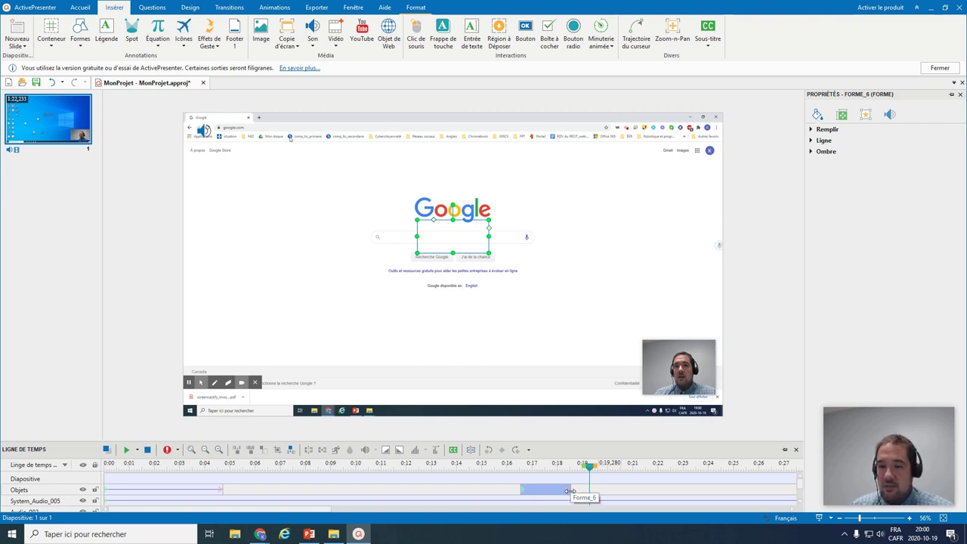
pyautogui.moveTo(572, 492); pyautogui.dragTo(653, 490)
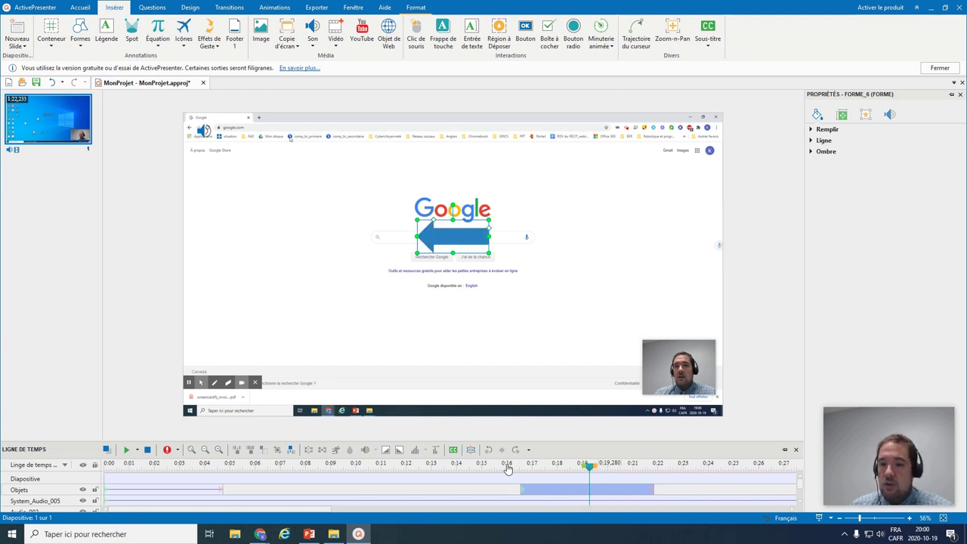
pyautogui.moveTo(508, 469)
pyautogui.mouseDown()
pyautogui.moveTo(536, 469)
pyautogui.moveTo(511, 469)
pyautogui.mouseUp()
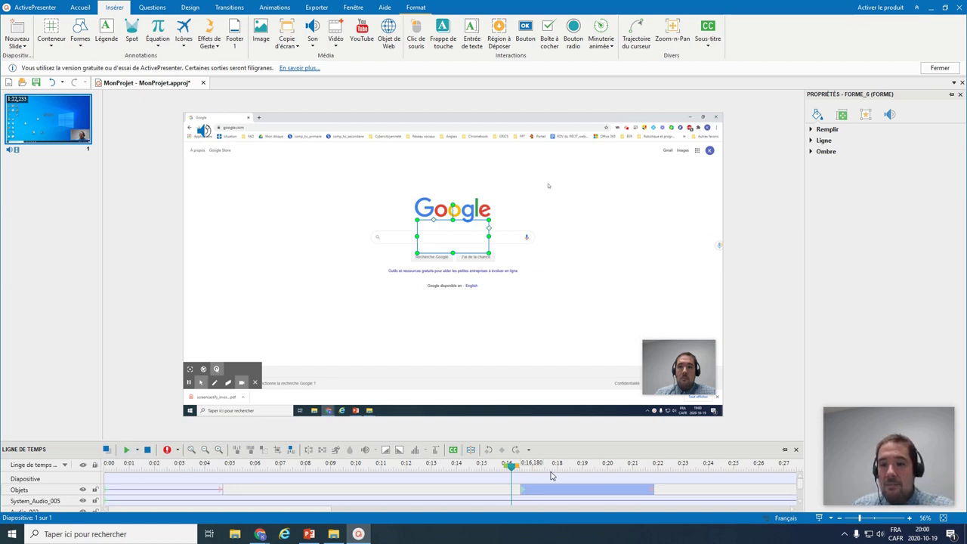
pyautogui.moveTo(512, 470); pyautogui.dragTo(515, 492)
pyautogui.moveTo(660, 489)
pyautogui.mouseDown()
pyautogui.moveTo(630, 490)
pyautogui.moveTo(654, 490)
pyautogui.mouseUp()
pyautogui.moveTo(503, 470); pyautogui.dragTo(633, 489)
pyautogui.click(596, 466)
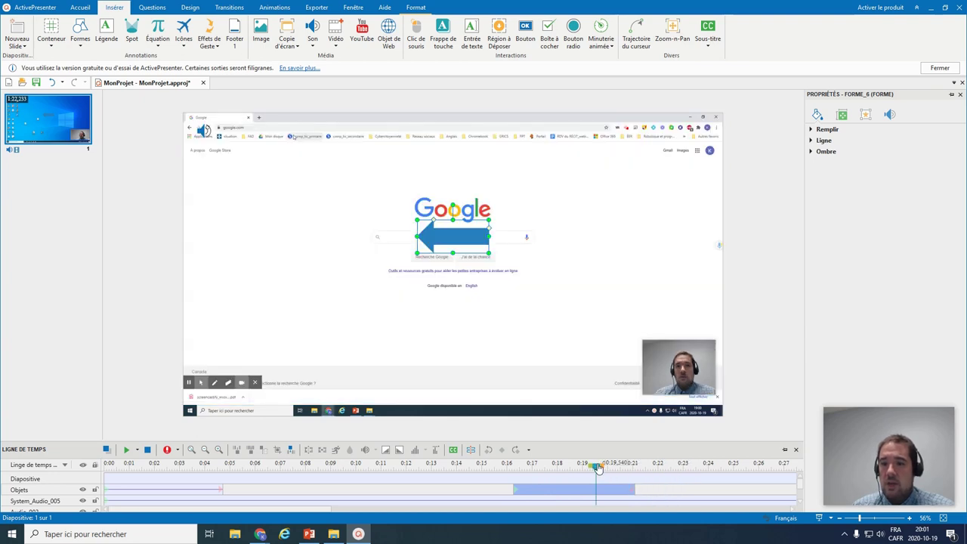
pyautogui.moveTo(609, 473); pyautogui.dragTo(639, 469)
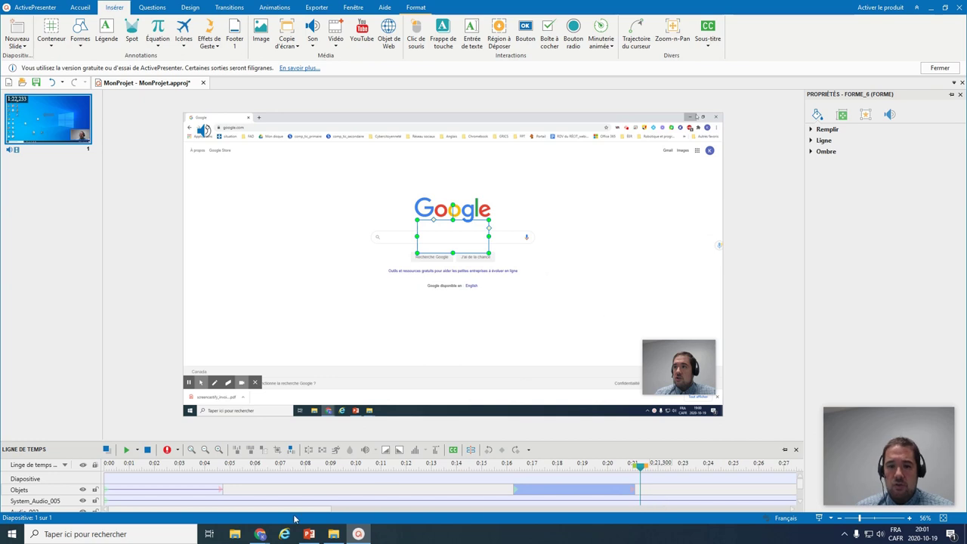
# Scrub through the rest of the recording from 0:42,660 onward and set the playhead at 1:15,860.
pyautogui.moveTo(326, 511); pyautogui.dragTo(536, 512)
pyautogui.click(529, 463)
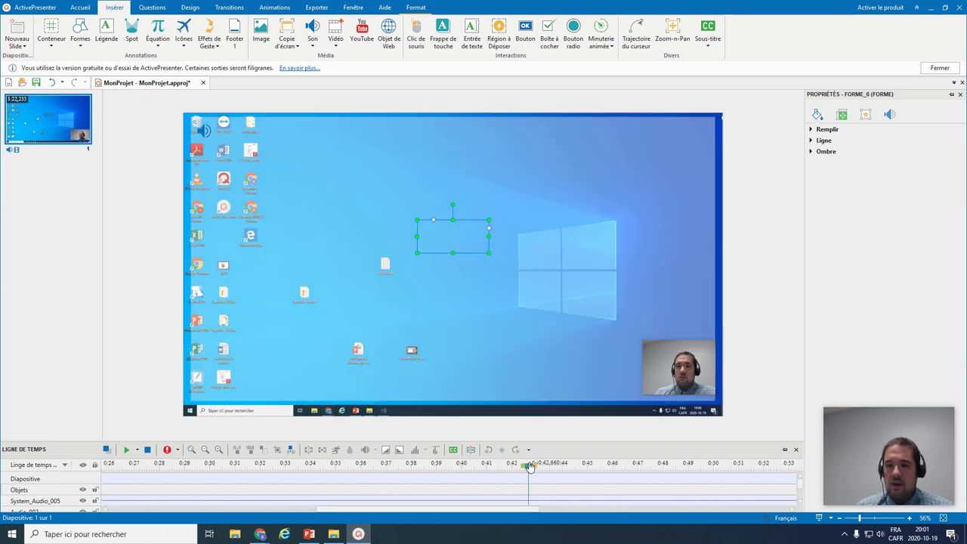
pyautogui.click(589, 469)
pyautogui.click(679, 469)
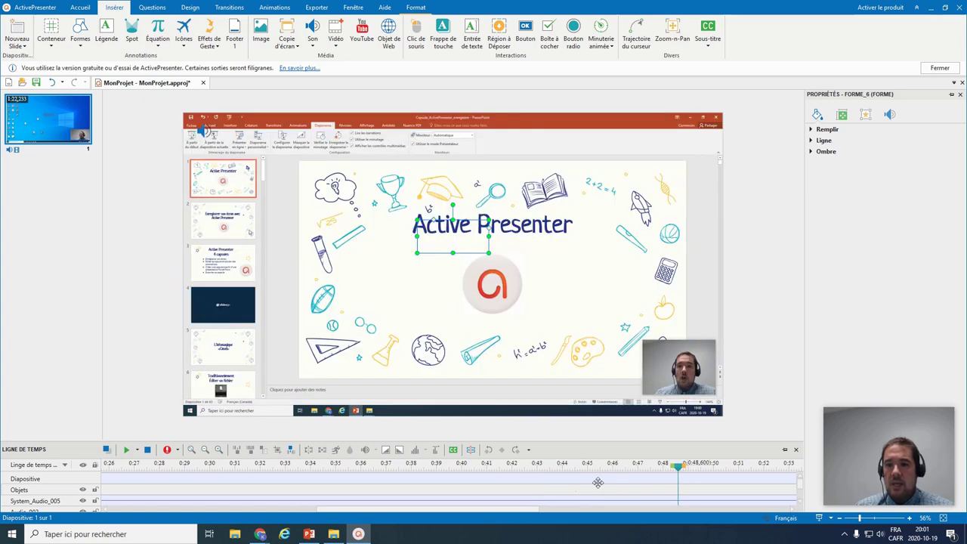
pyautogui.moveTo(511, 517); pyautogui.dragTo(605, 517)
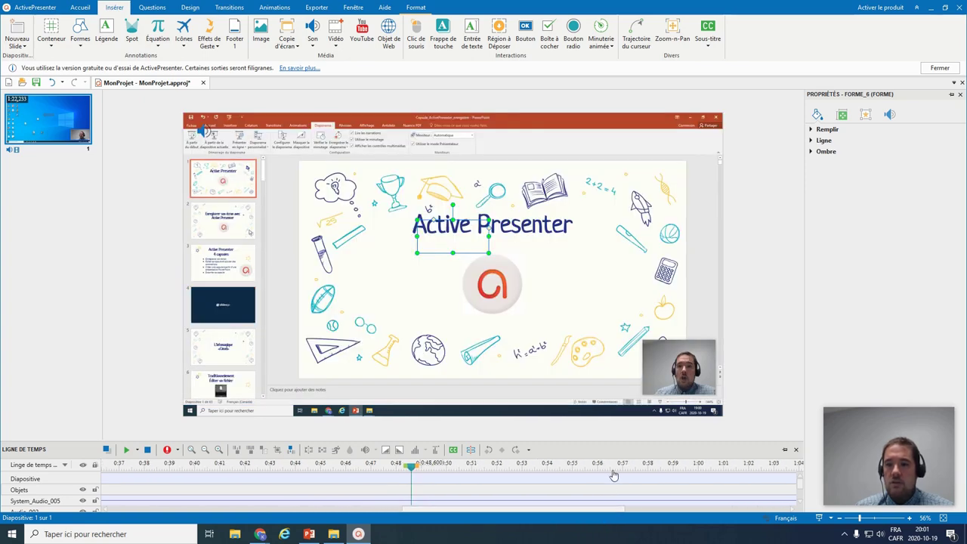
pyautogui.click(616, 470)
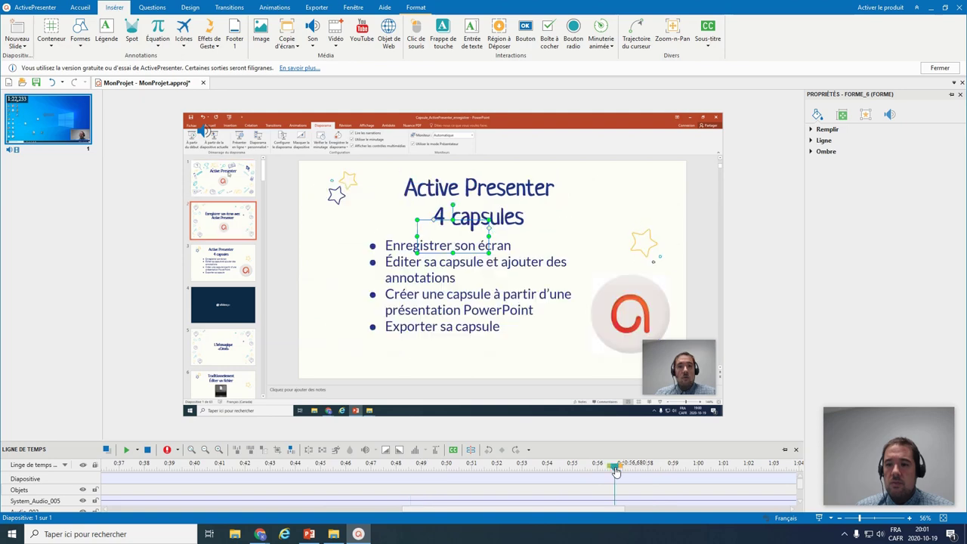
pyautogui.click(695, 469)
pyautogui.moveTo(567, 511); pyautogui.dragTo(705, 515)
pyautogui.click(676, 472)
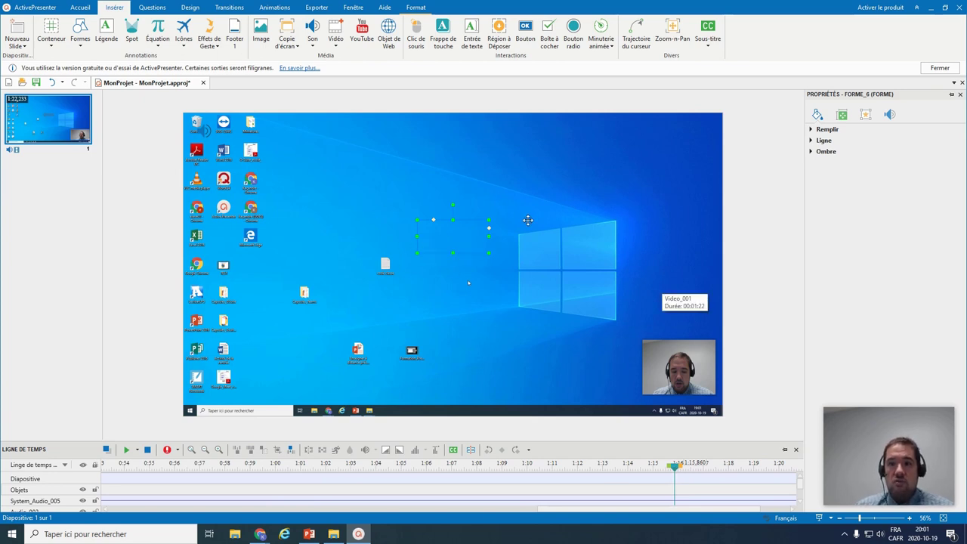
# Insert a caption in the slide's upper middle, over the desktop recording, with the text "Ctrl + Fin".
pyautogui.click(568, 192)
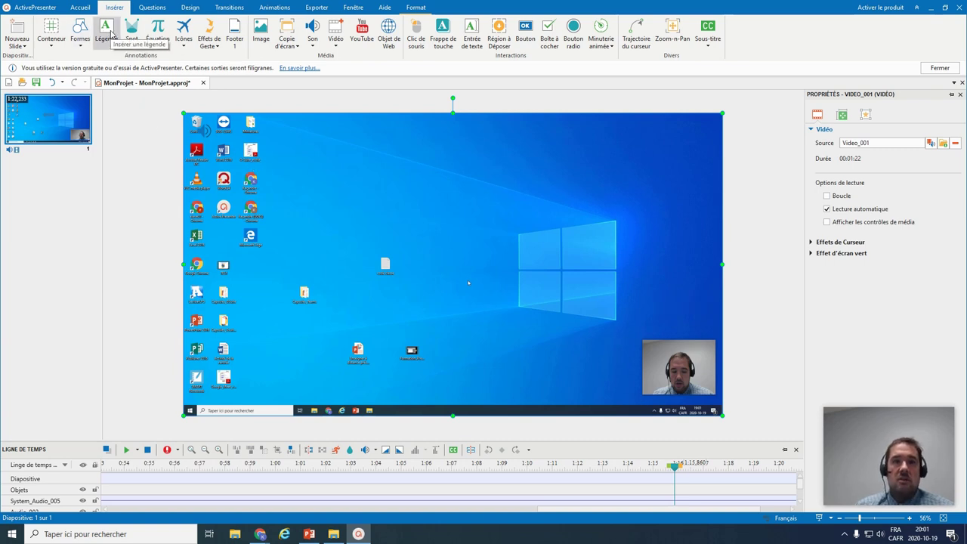
pyautogui.click(106, 34)
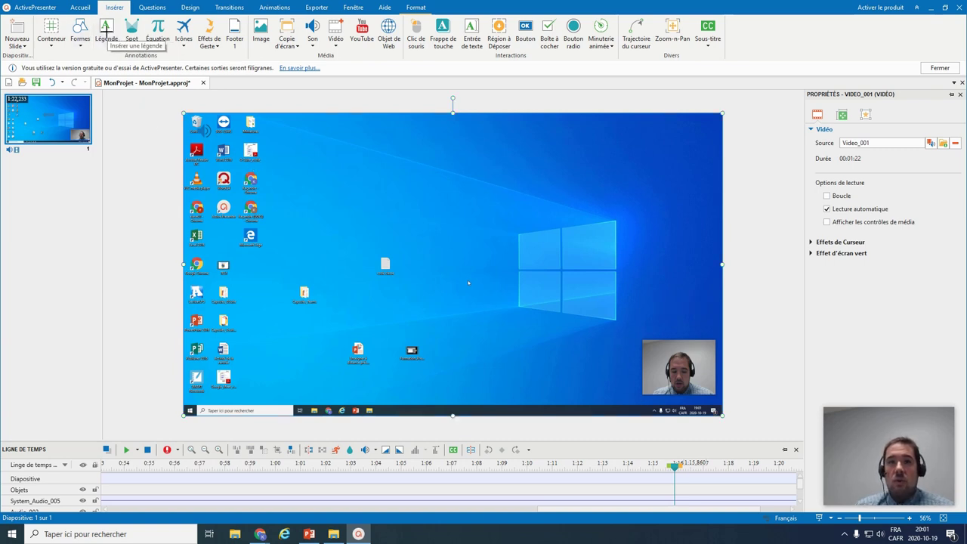
pyautogui.moveTo(383, 197); pyautogui.dragTo(537, 245)
pyautogui.click(503, 221)
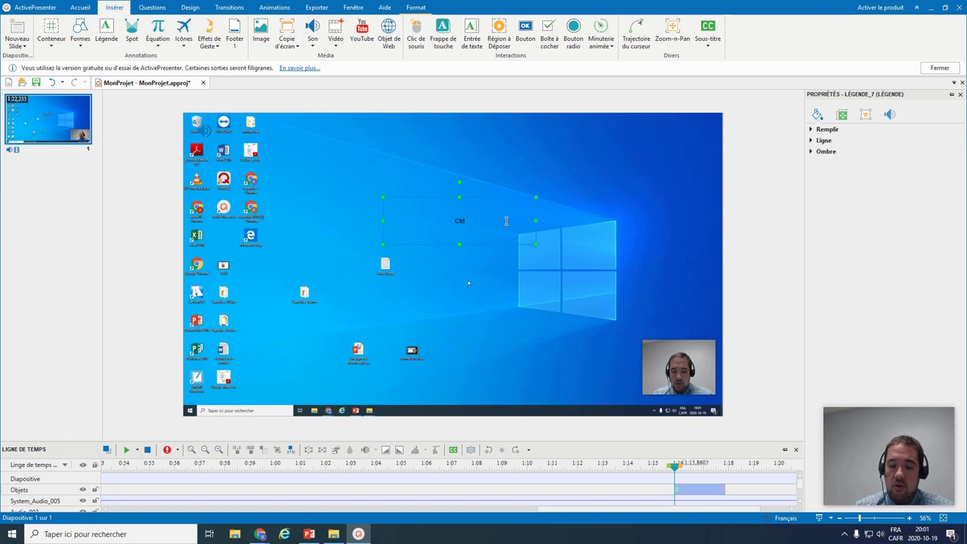
pyautogui.write('Ctrl + Fin')
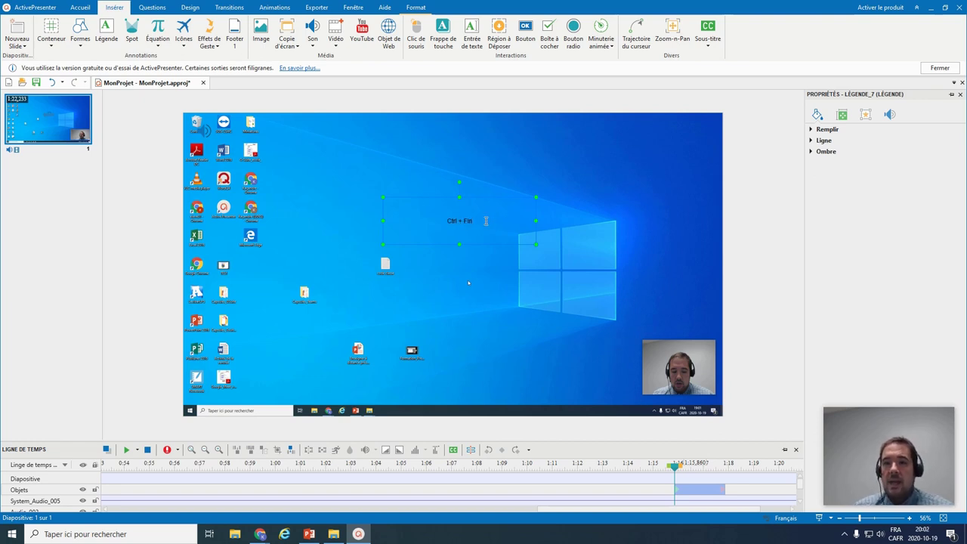
# Set the "Ctrl + Fin" caption text to size 66 in red, and leave the caption selected.
pyautogui.click(534, 187)
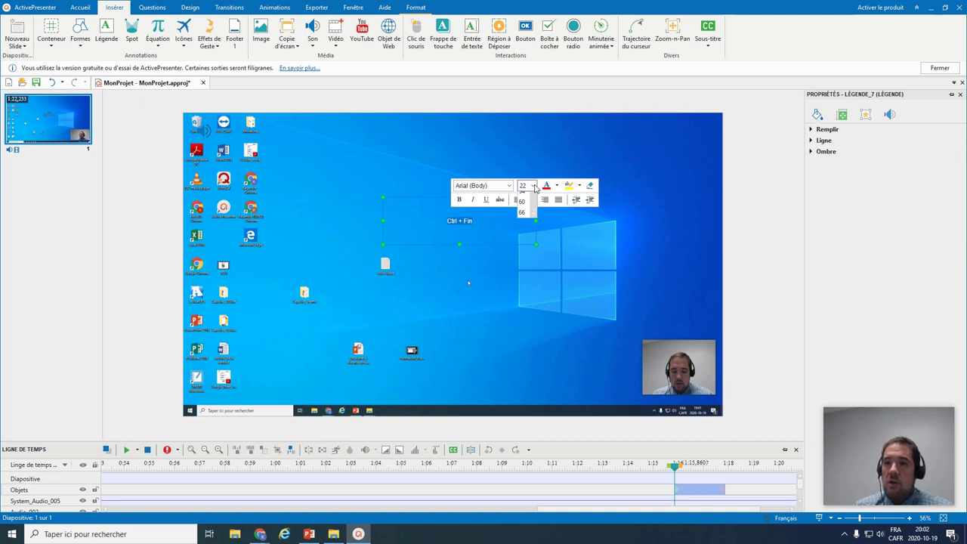
pyautogui.click(521, 386)
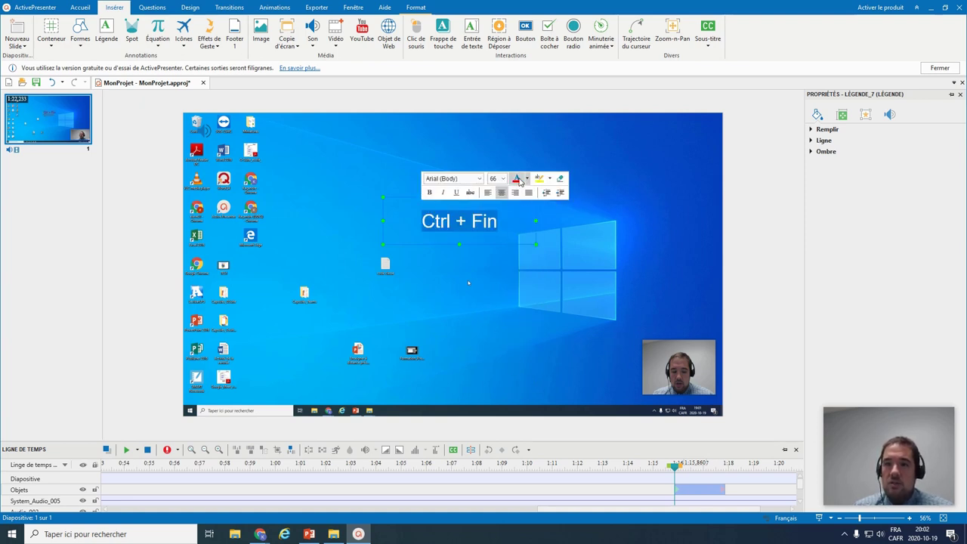
pyautogui.click(518, 179)
pyautogui.click(474, 280)
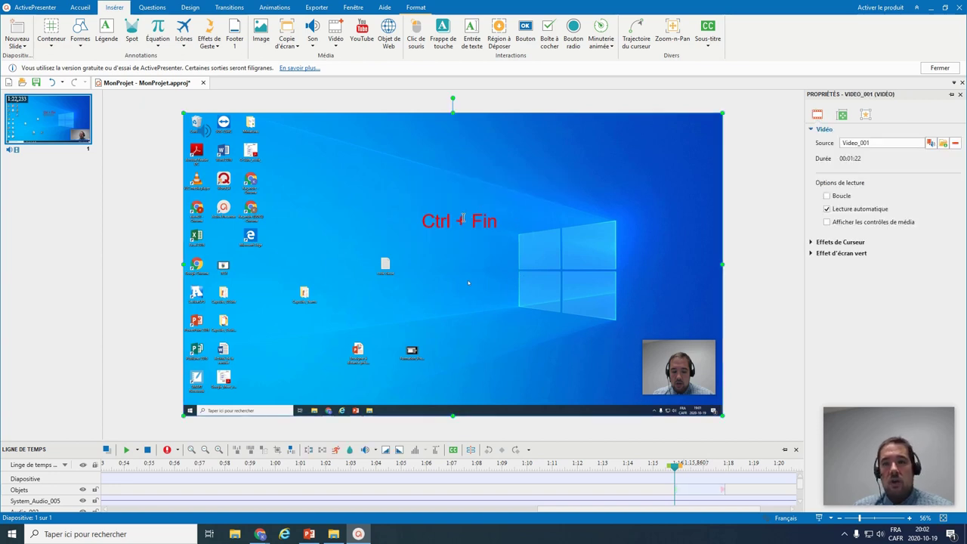
pyautogui.click(461, 220)
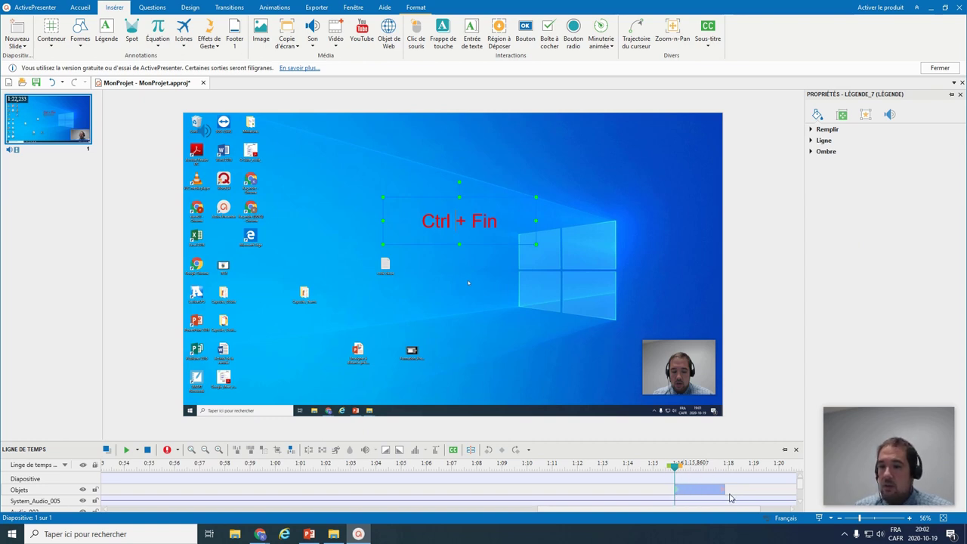
# Retime the "Ctrl + Fin" caption to display from about 1:12,8 to 1:19,3, and check it by scrubbing to 1:19,680.
pyautogui.moveTo(725, 488); pyautogui.dragTo(761, 488)
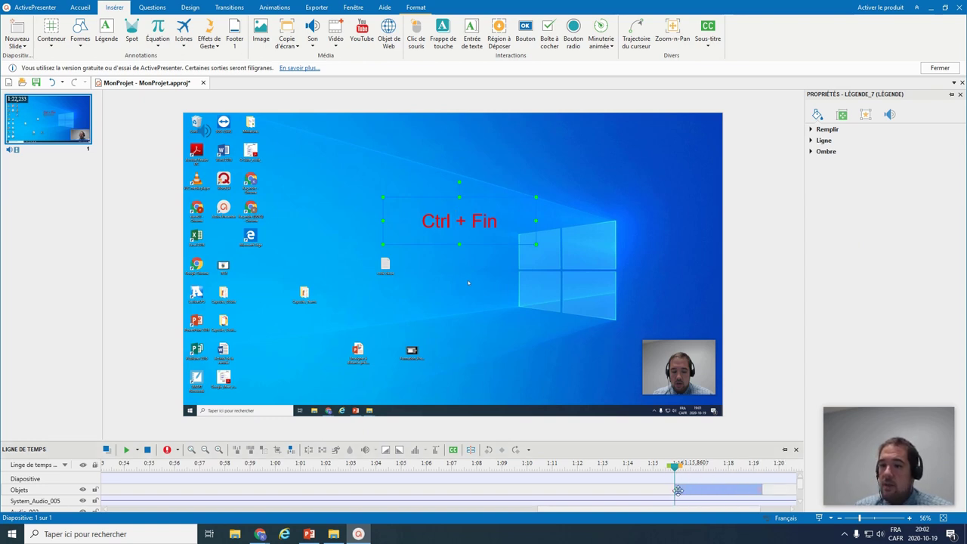
pyautogui.moveTo(673, 491); pyautogui.dragTo(772, 474)
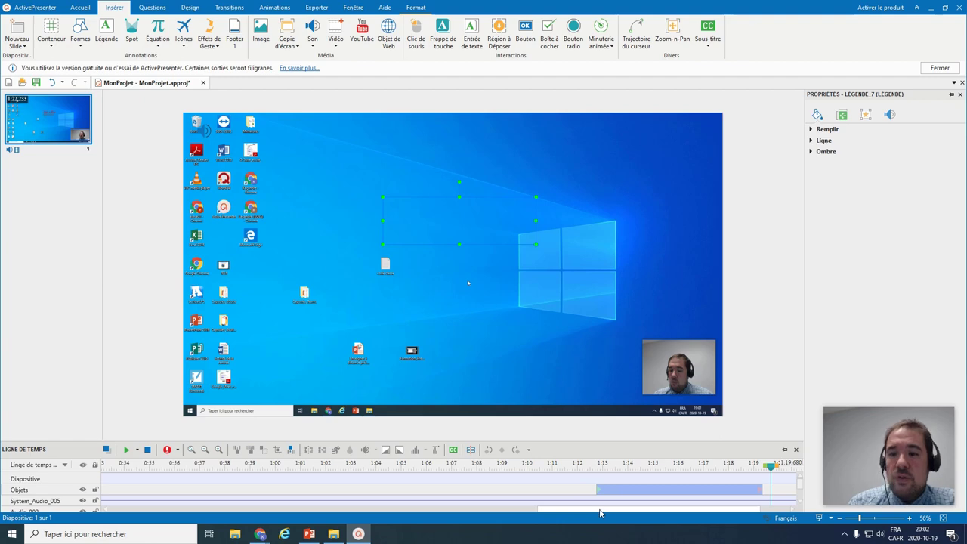
# Set the playhead at 0:49,760, in the PowerPoint part of the recording, and start inserting a spot annotation.
pyautogui.moveTo(600, 512); pyautogui.dragTo(567, 512)
pyautogui.click(386, 468)
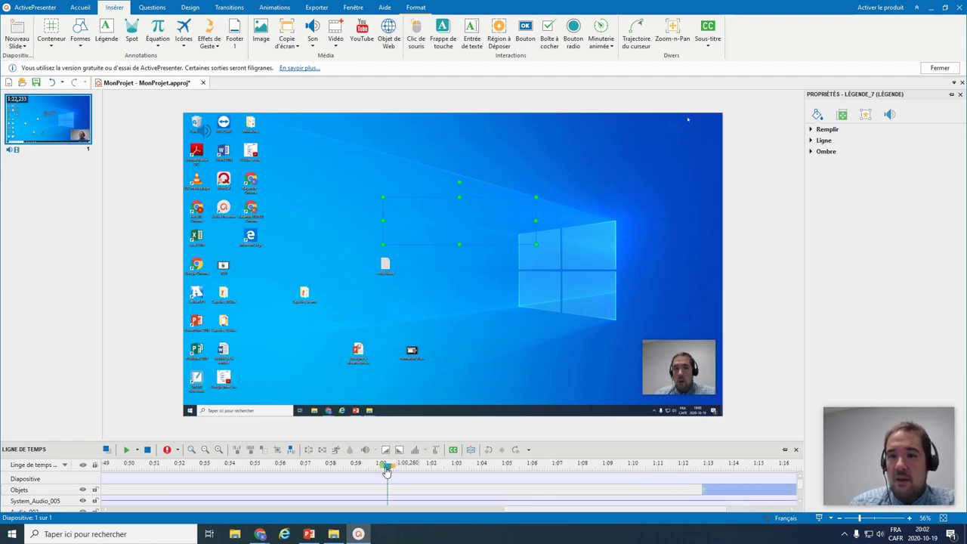
pyautogui.moveTo(533, 511); pyautogui.dragTo(448, 512)
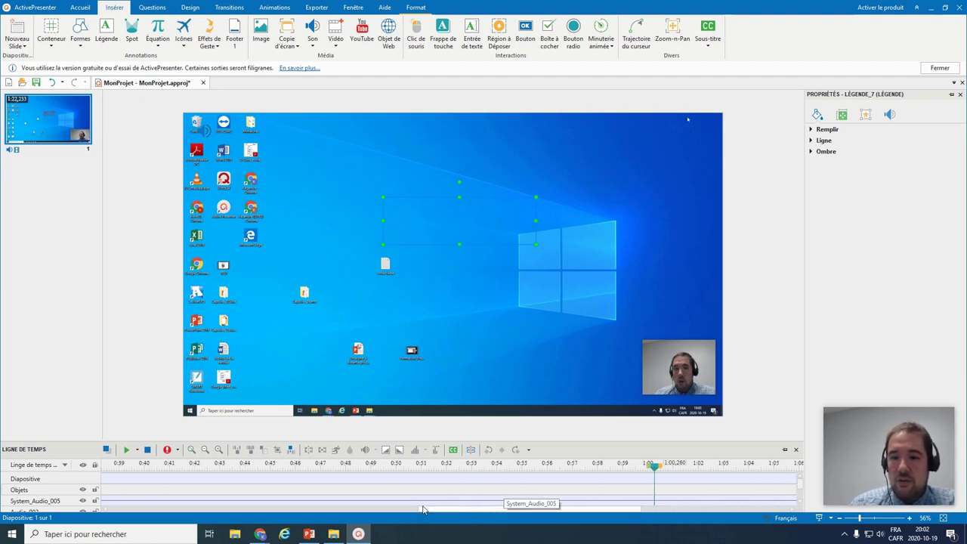
pyautogui.click(363, 469)
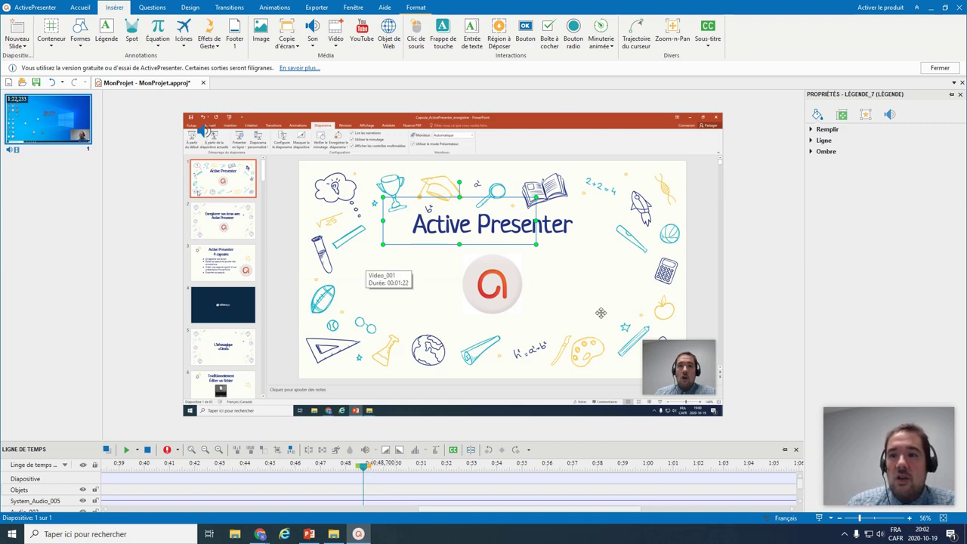
pyautogui.moveTo(422, 468); pyautogui.dragTo(390, 473)
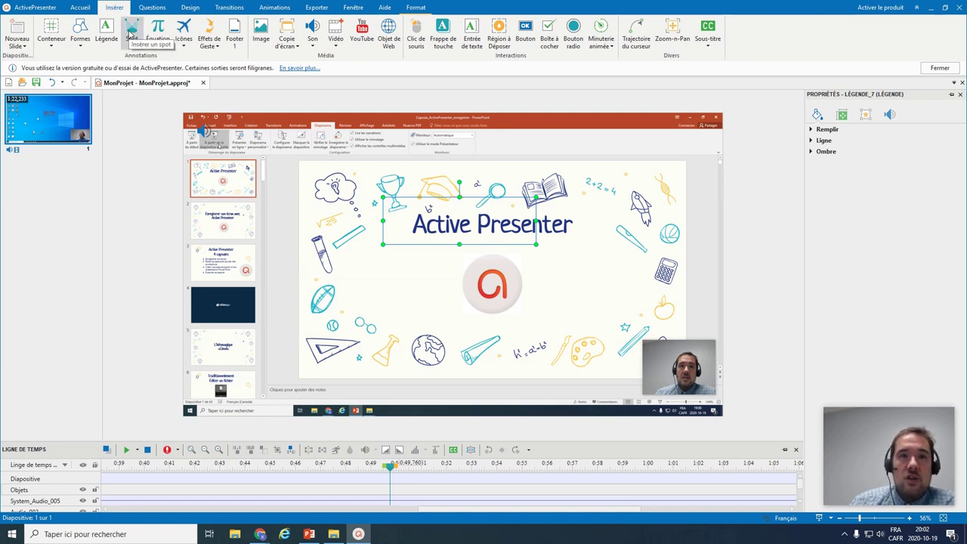
pyautogui.click(131, 33)
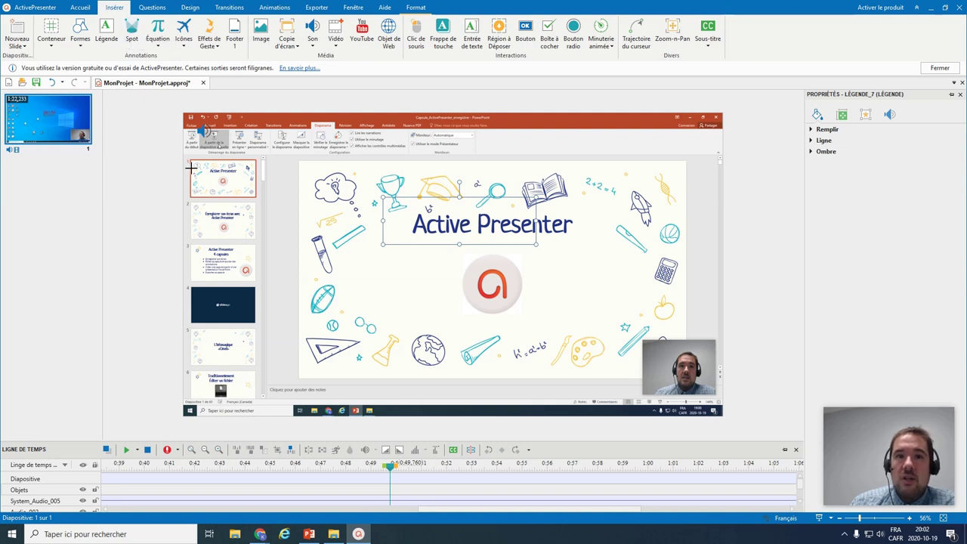